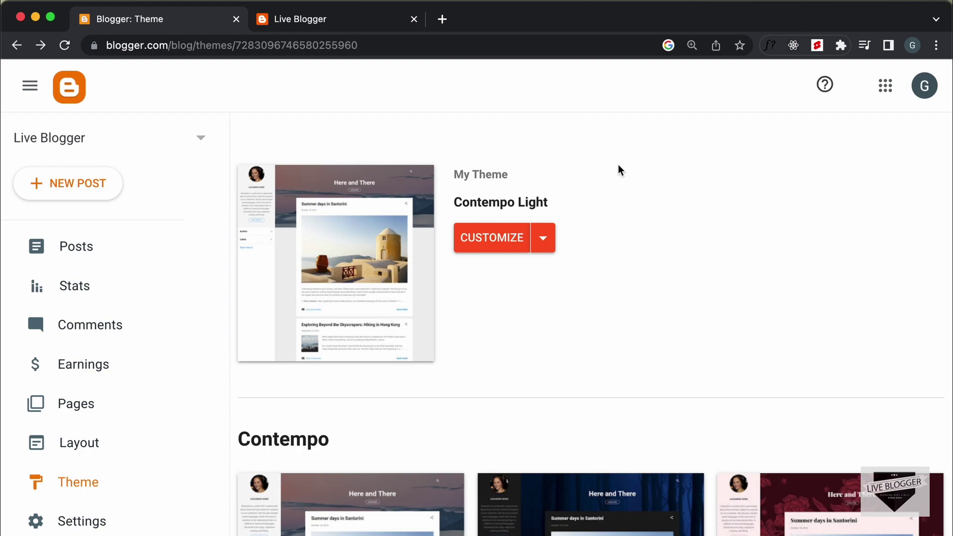
- Open the Layout page and start adding a gadget to Sidebar (Top)
scroll(126, 423, down, 2)
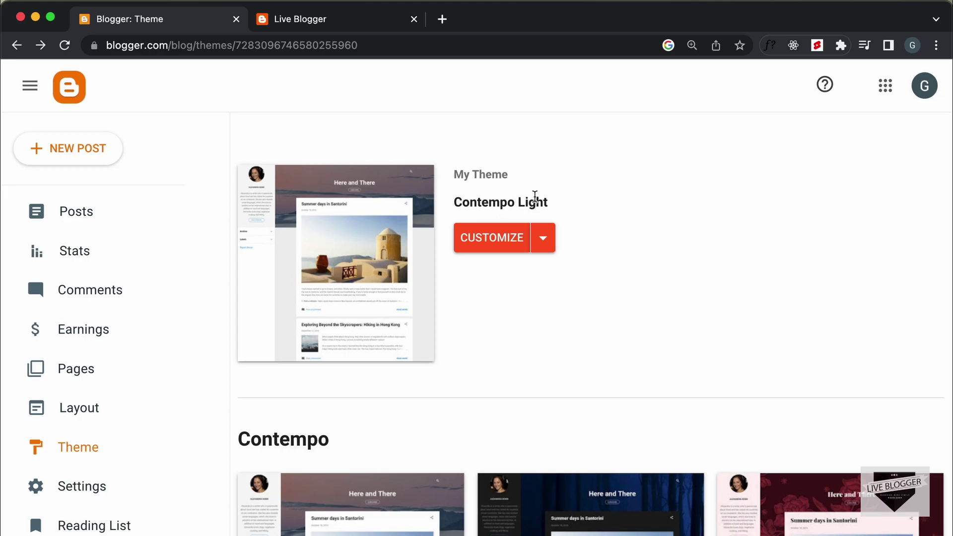
scroll(104, 413, down, 1)
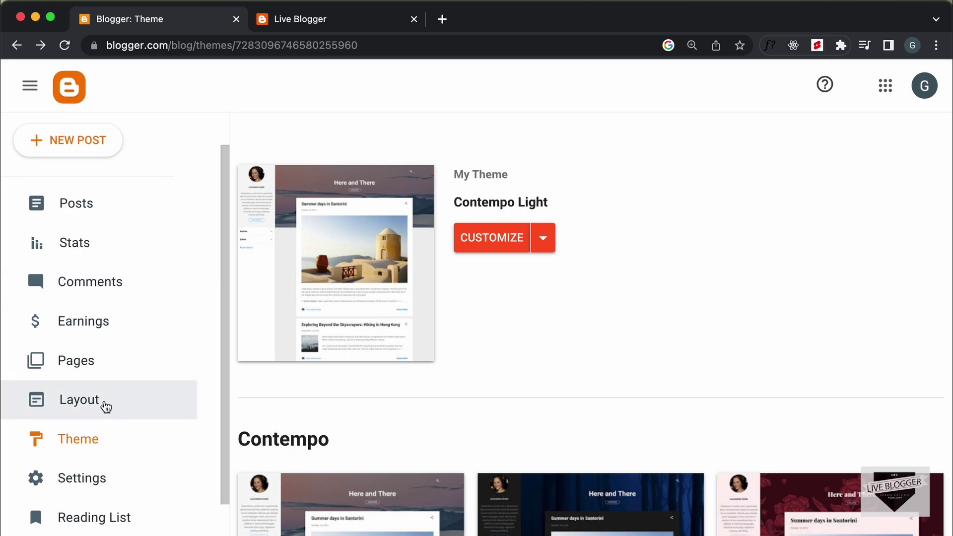
click(105, 406)
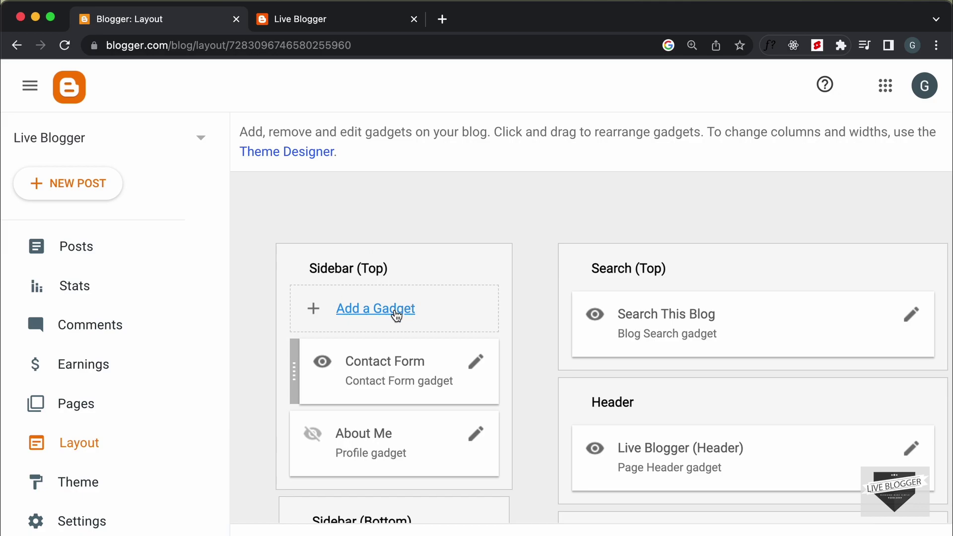
click(396, 313)
- Add the Translate gadget with the Horizontal style and save it
scroll(488, 335, down, 2)
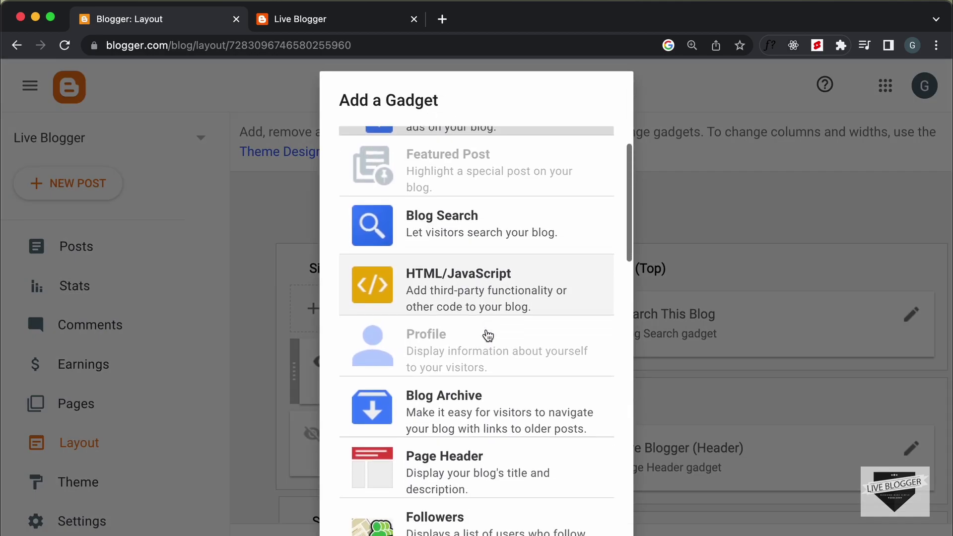
scroll(488, 335, down, 10)
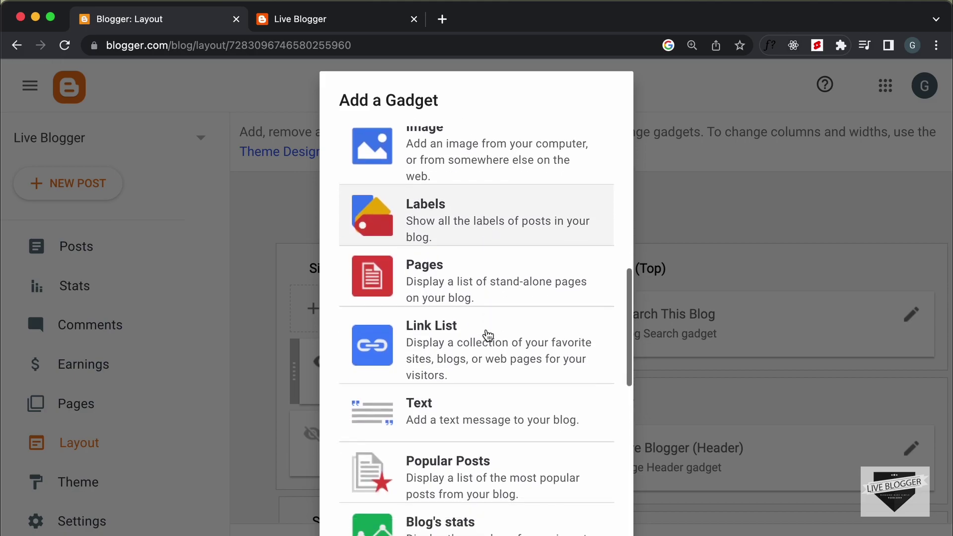
scroll(488, 335, down, 4)
scroll(488, 335, up, 8)
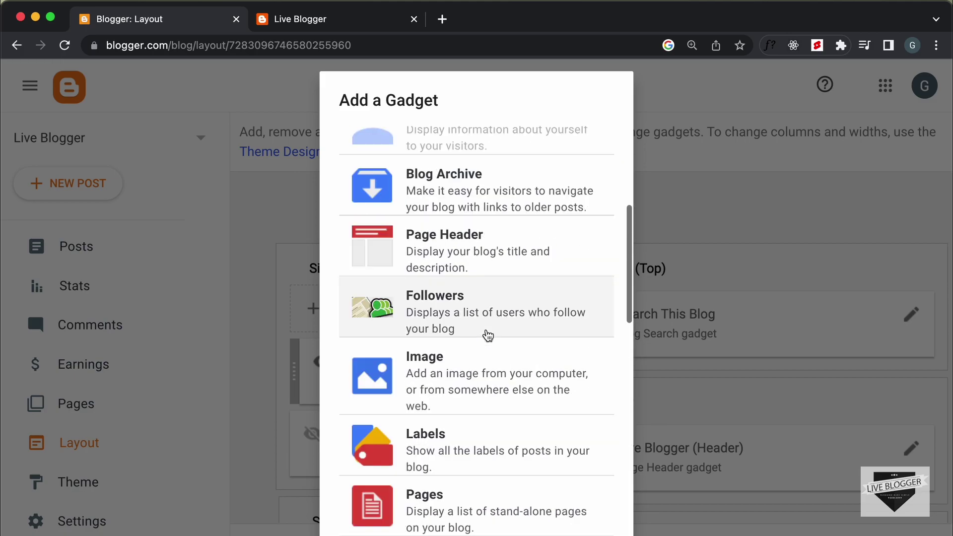
scroll(488, 336, down, 8)
click(475, 303)
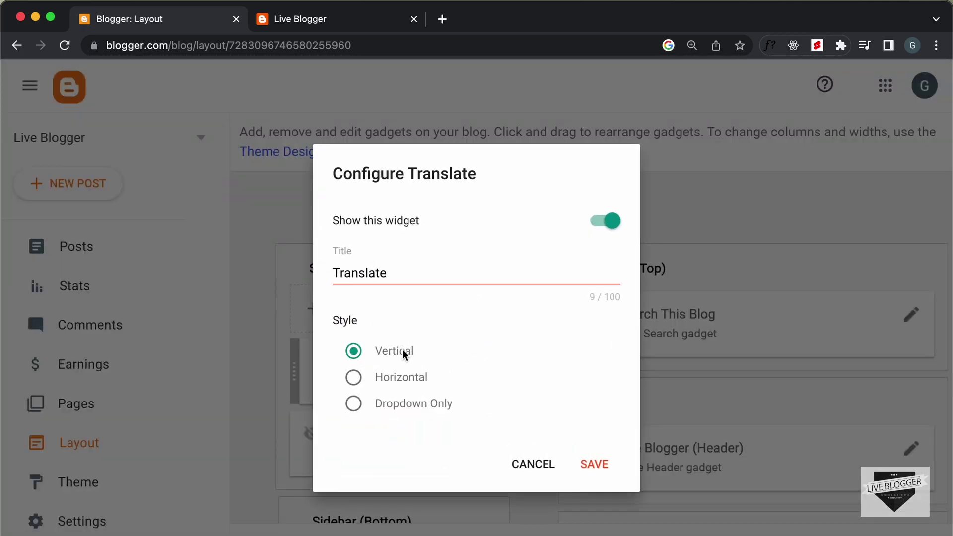
click(393, 382)
click(597, 464)
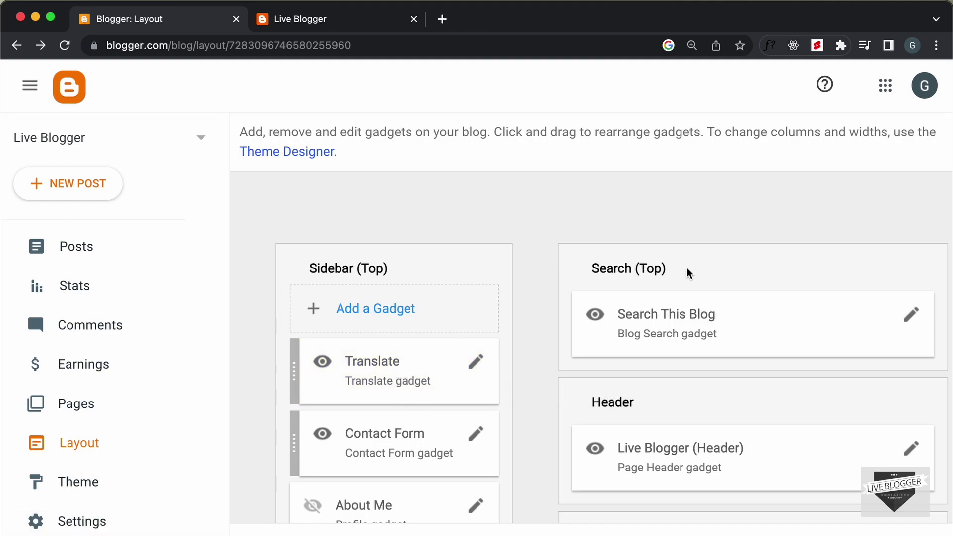
- Reload the live blog and pick Hindi from the side panel's Select Language list
click(351, 22)
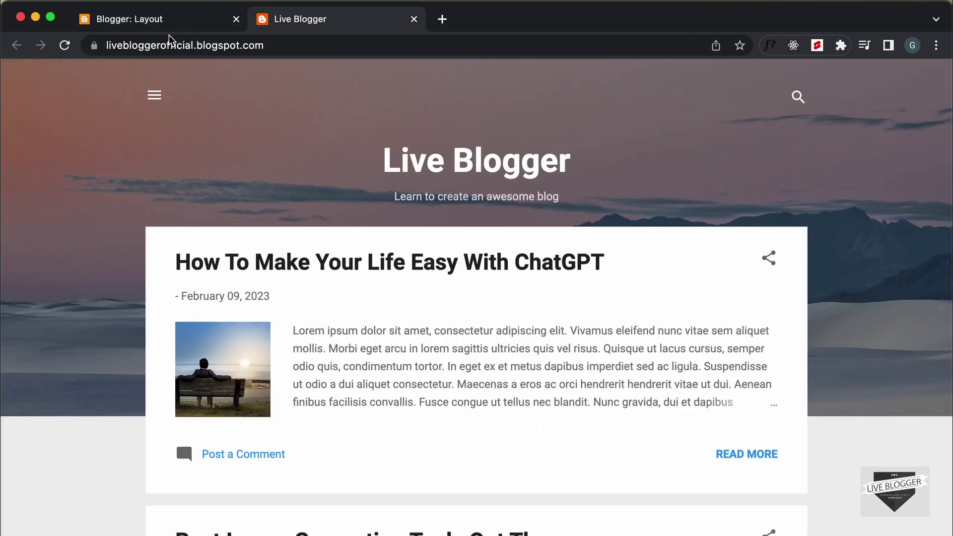
click(64, 45)
click(154, 96)
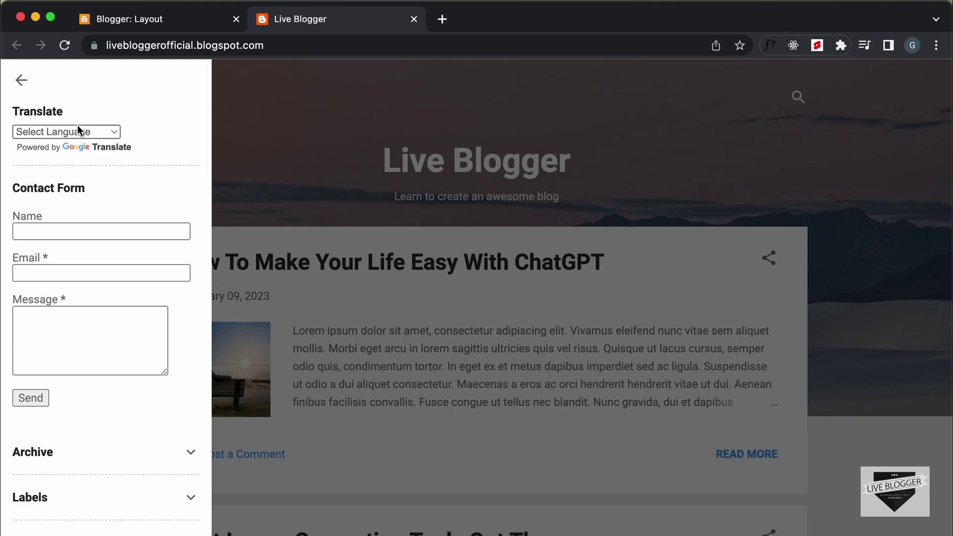
click(108, 129)
scroll(85, 299, down, 8)
scroll(85, 299, up, 3)
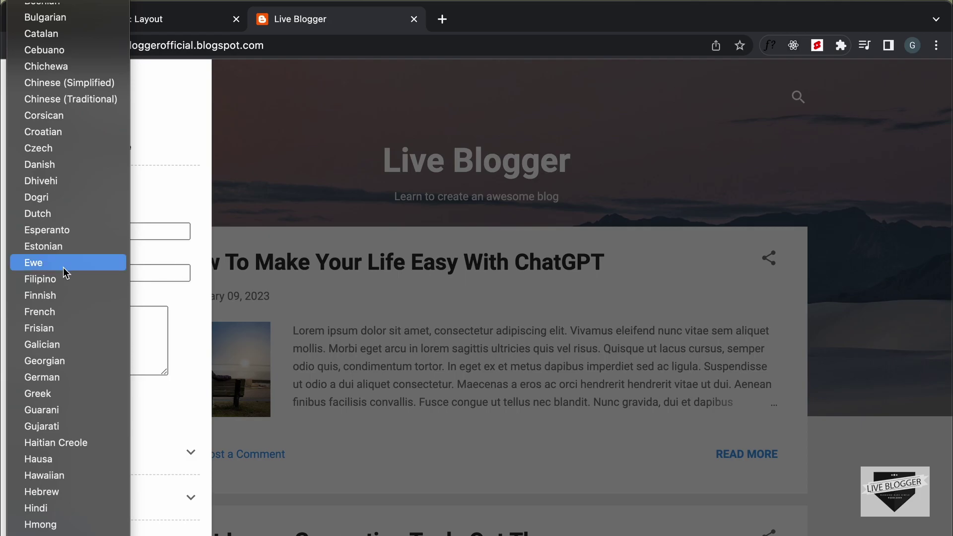
scroll(63, 268, down, 5)
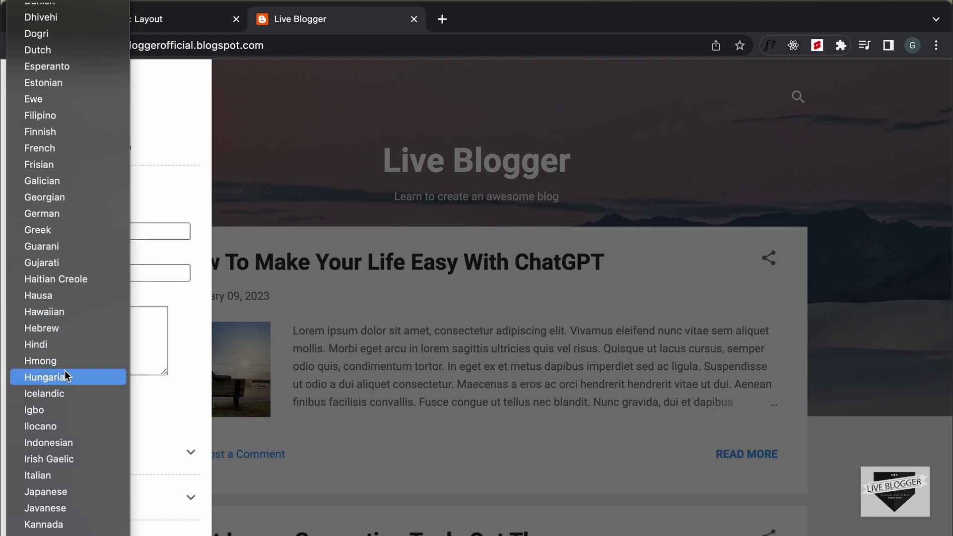
click(77, 348)
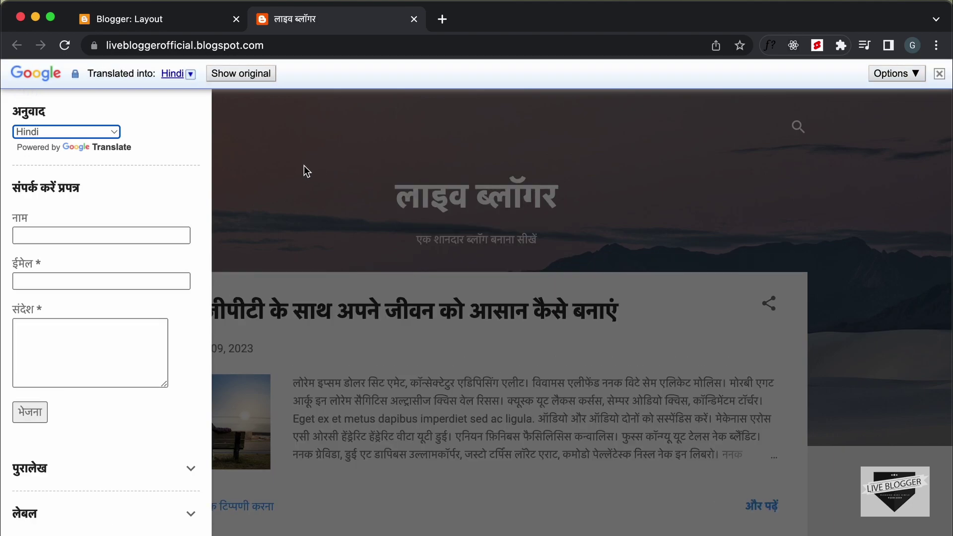
- Close the side panel and scroll through the Hindi-translated home page
click(305, 174)
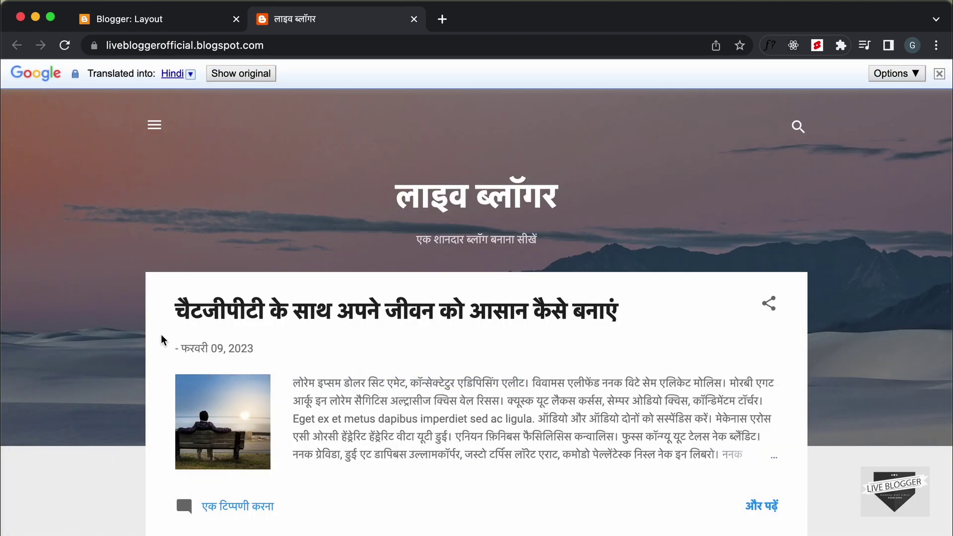
scroll(59, 375, down, 1)
scroll(57, 374, down, 15)
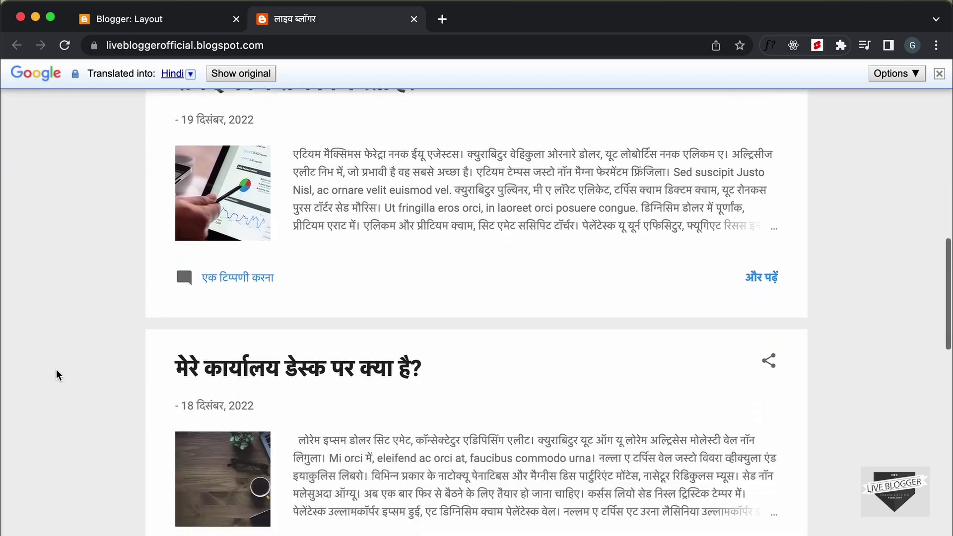
scroll(185, 252, up, 12)
scroll(185, 252, up, 3)
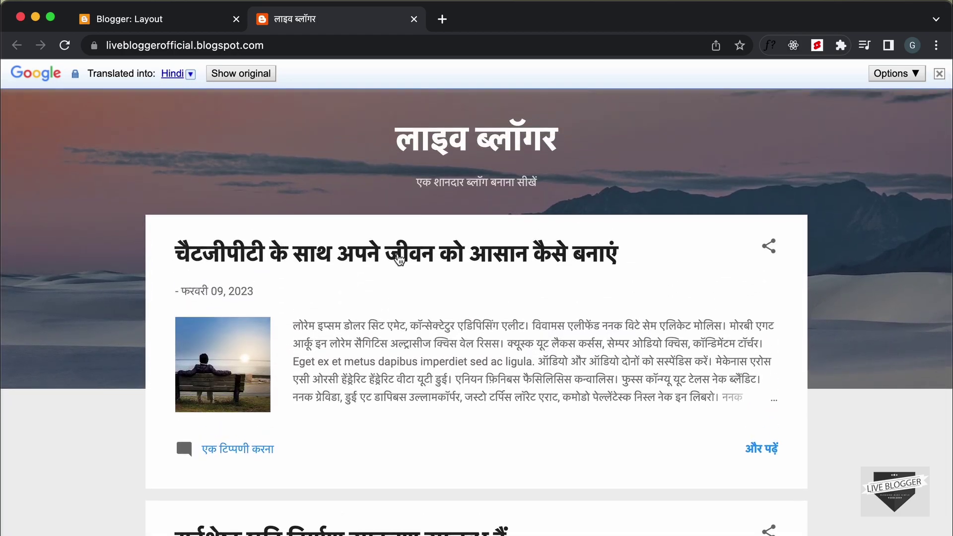
- Read the Hindi 'How To Make Your Life Easy With ChatGPT' post, then dismiss the translation
click(387, 258)
scroll(200, 315, down, 6)
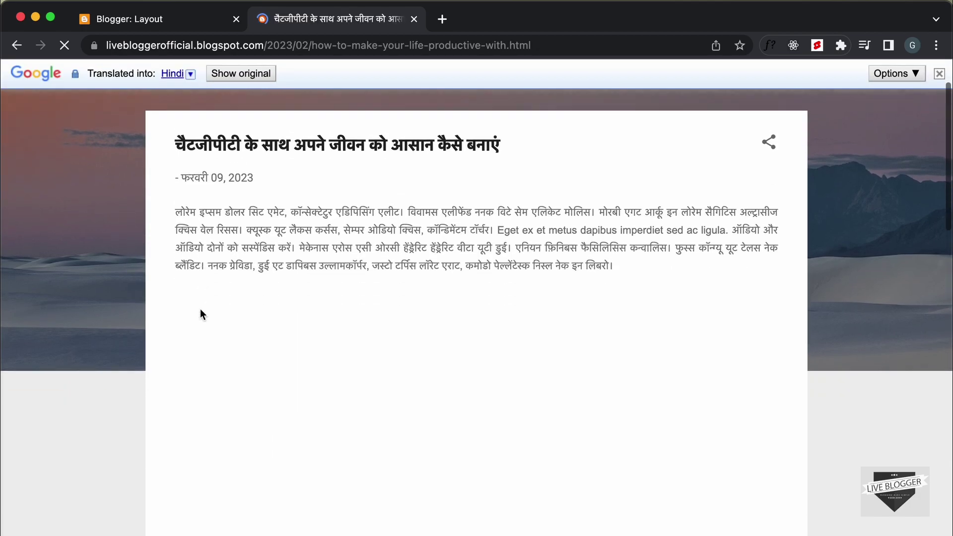
scroll(143, 331, down, 10)
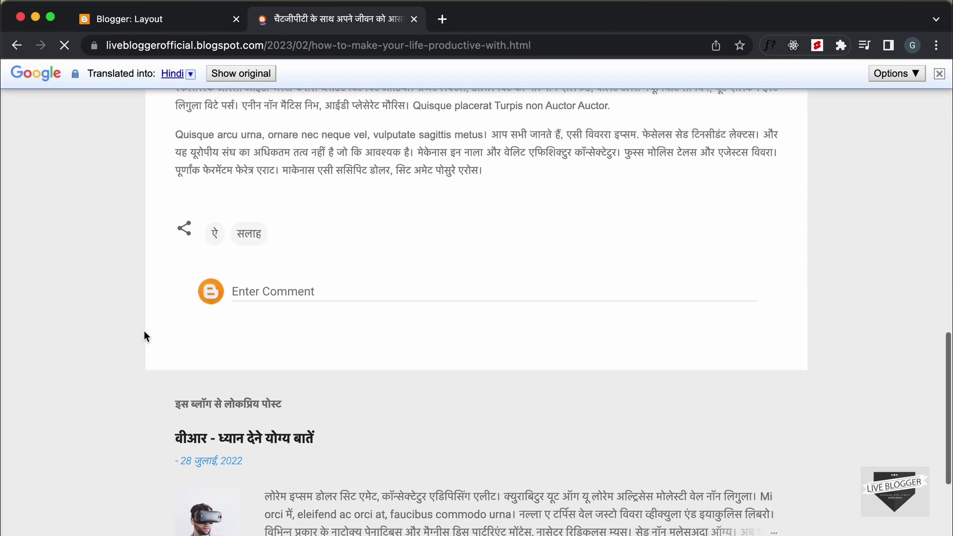
scroll(144, 331, up, 10)
scroll(103, 242, down, 3)
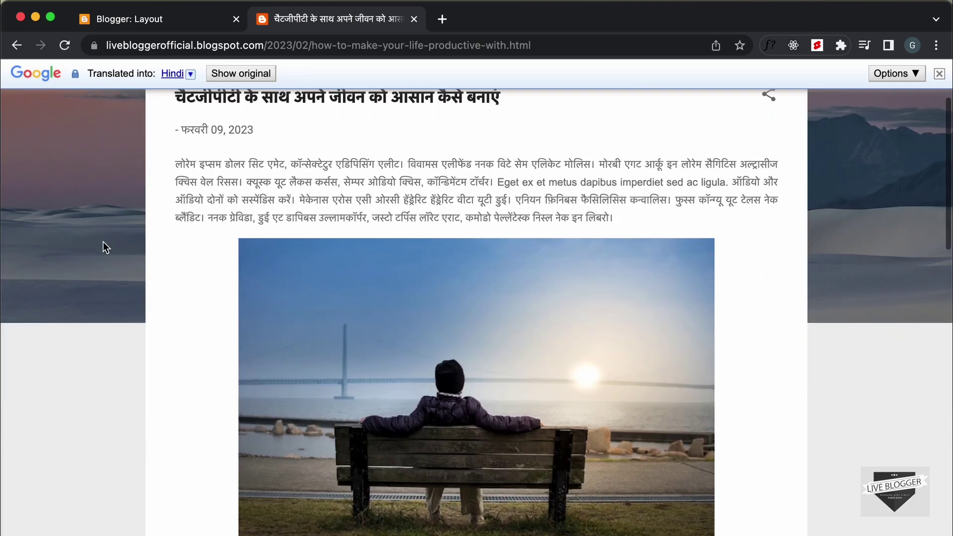
scroll(148, 327, down, 5)
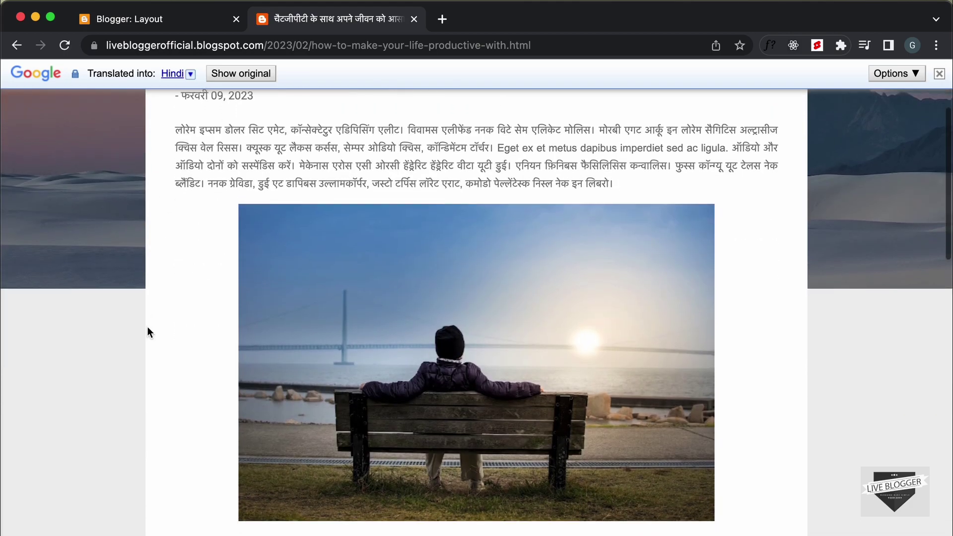
scroll(148, 327, up, 8)
scroll(148, 327, down, 1)
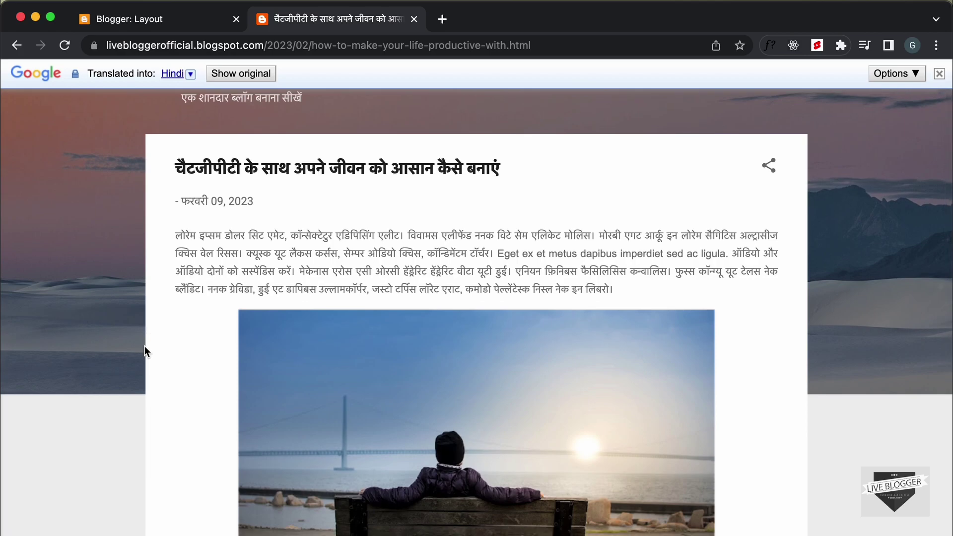
scroll(144, 346, down, 10)
scroll(145, 347, up, 10)
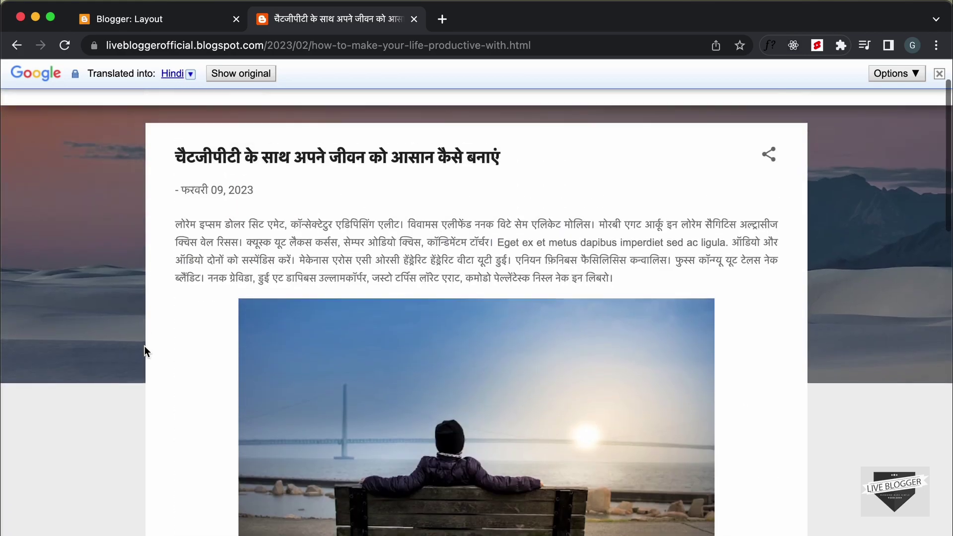
scroll(145, 346, up, 2)
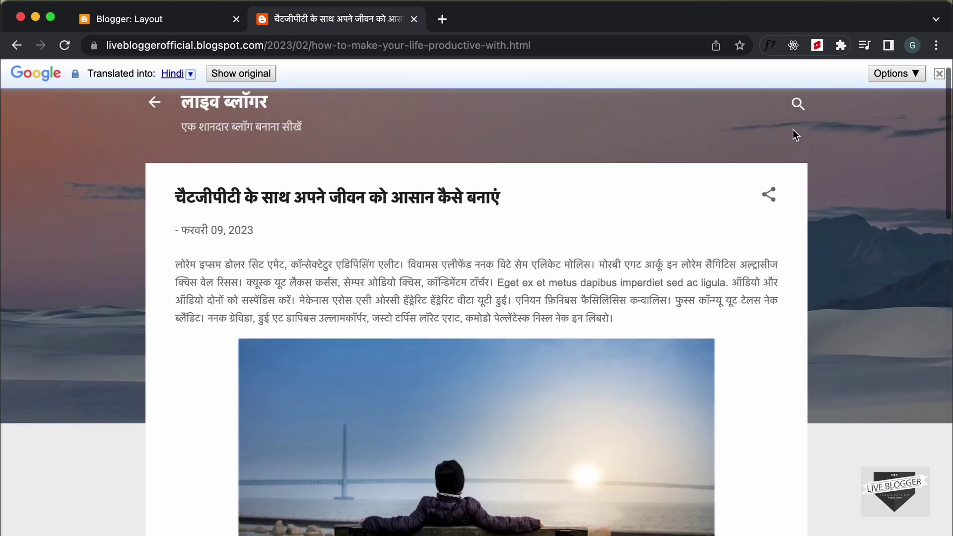
click(940, 74)
scroll(184, 245, up, 1)
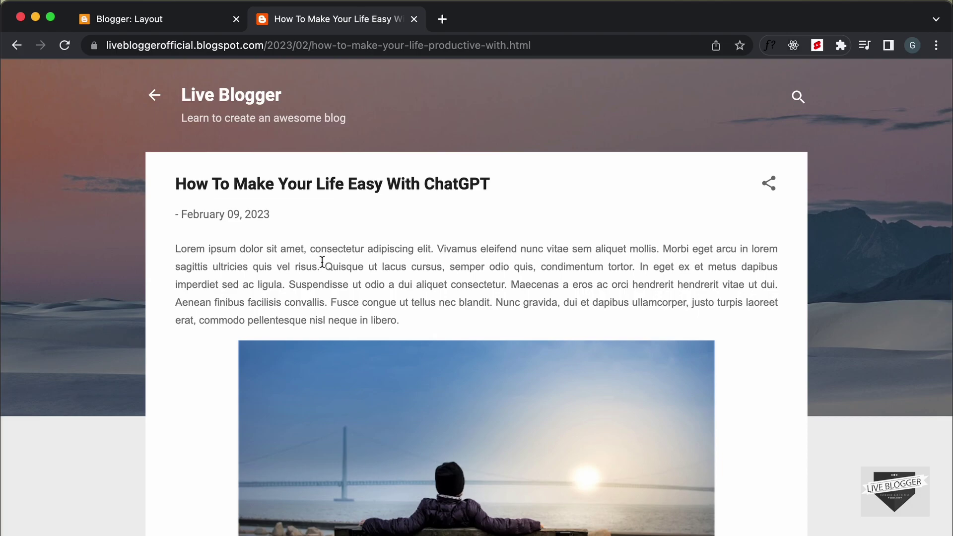
- Toggle the blog's side panel open and shut, ending on the full English home page
click(157, 101)
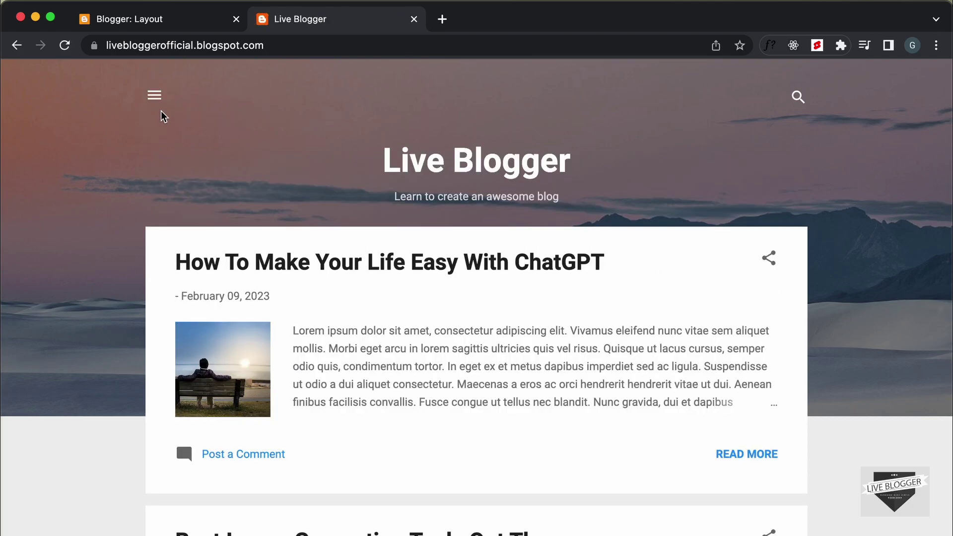
click(154, 94)
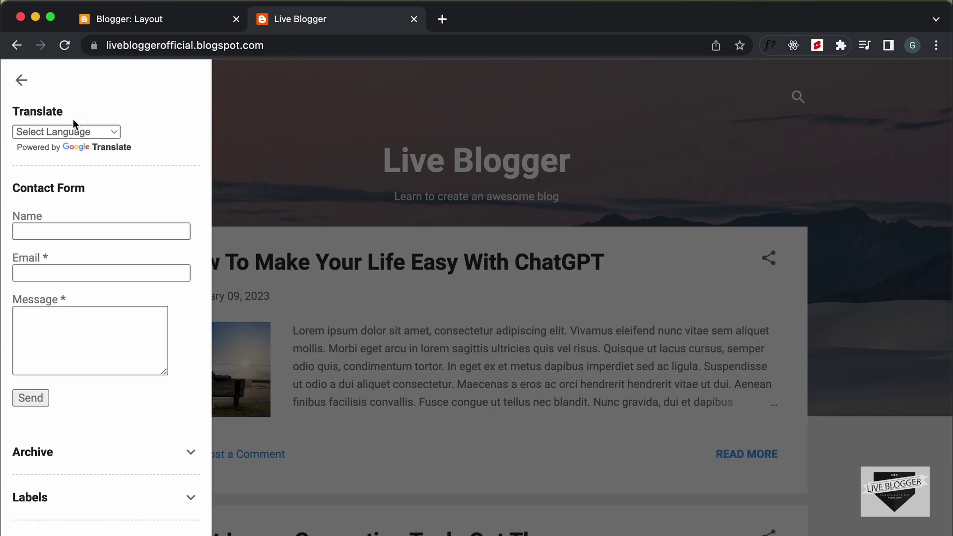
click(264, 124)
click(157, 95)
click(156, 100)
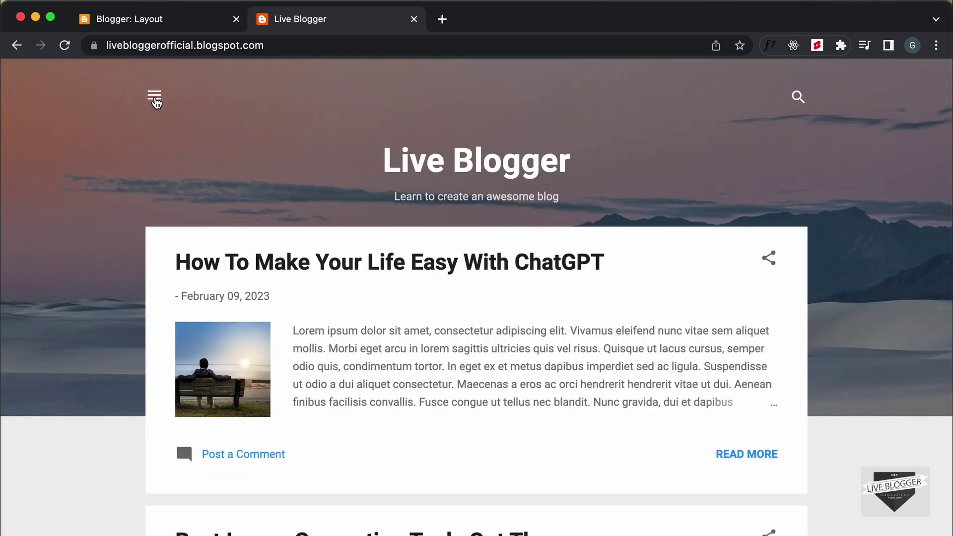
click(155, 99)
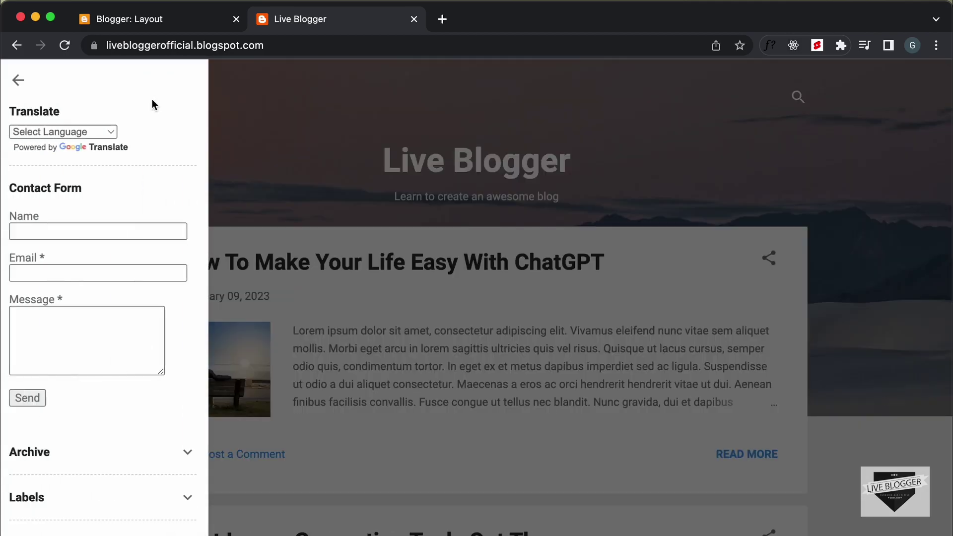
click(284, 124)
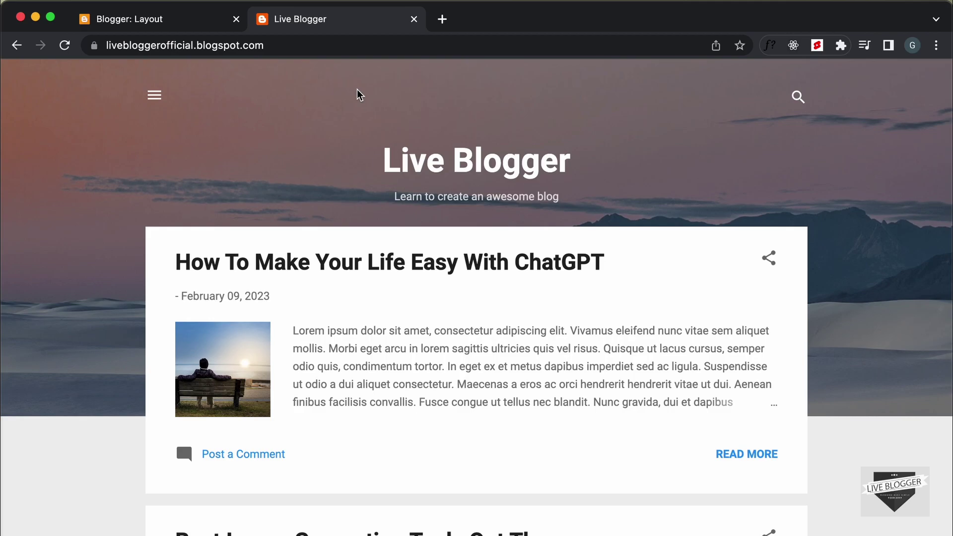
- Open Theme's Edit HTML to show the Contempo Light template code
click(158, 21)
scroll(112, 464, down, 1)
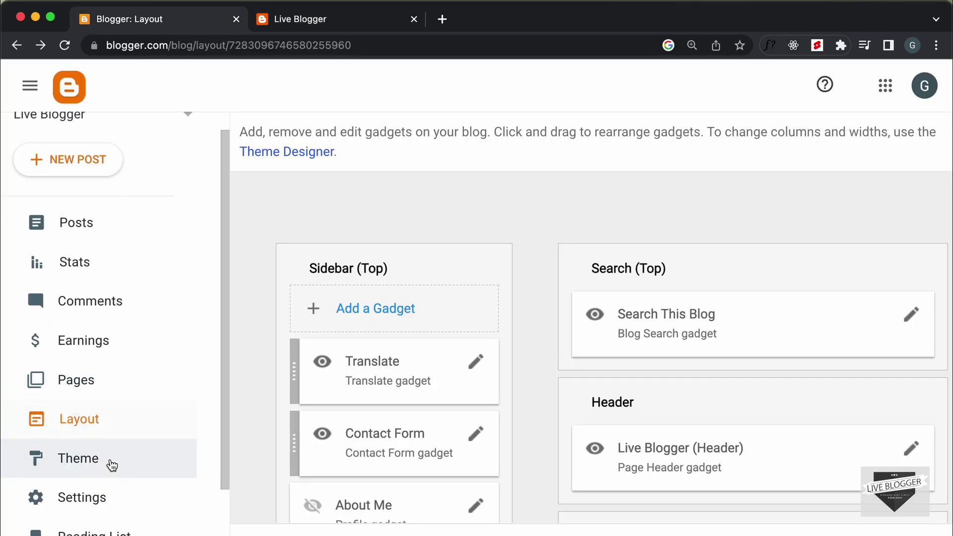
click(113, 462)
click(543, 238)
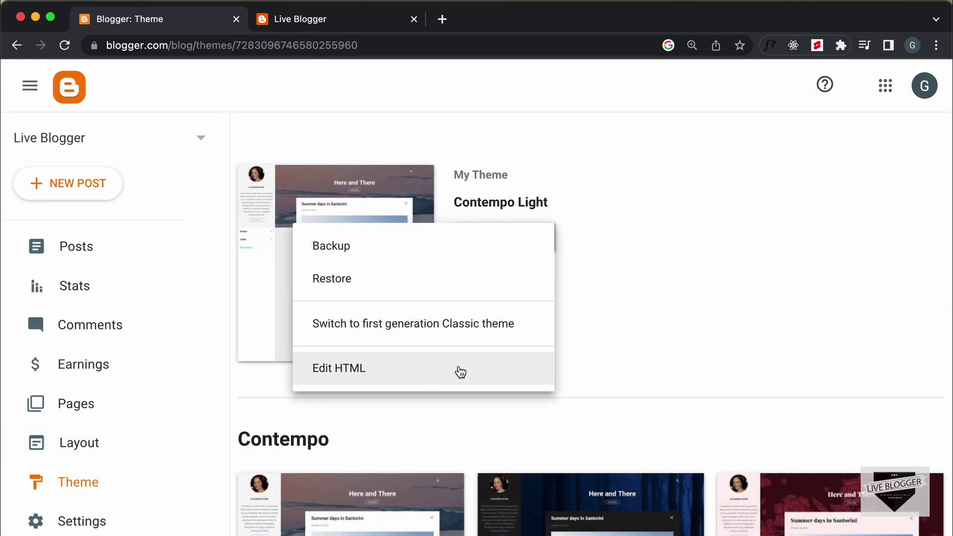
click(434, 374)
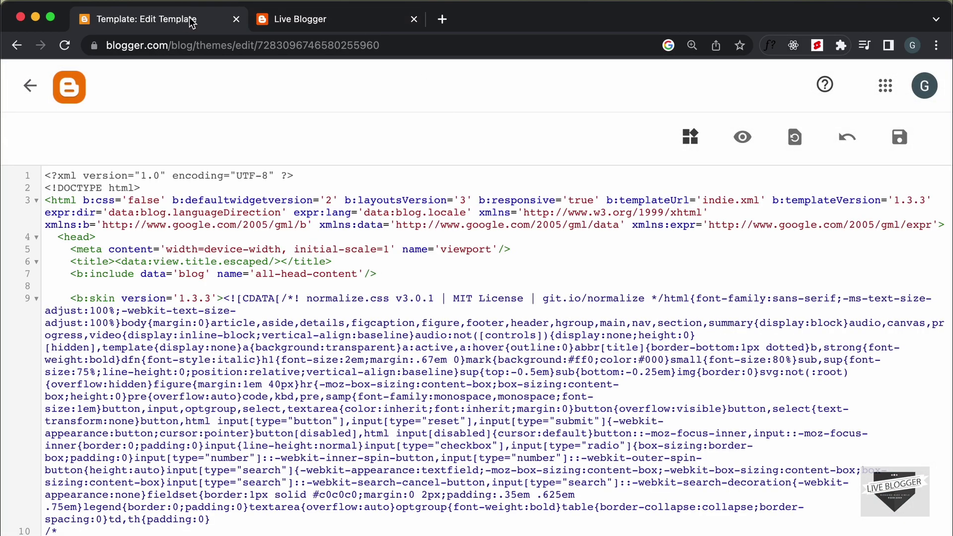
- Inspect the sidebar's Translate heading and select its div#Translate1.widget.Translate container
click(331, 20)
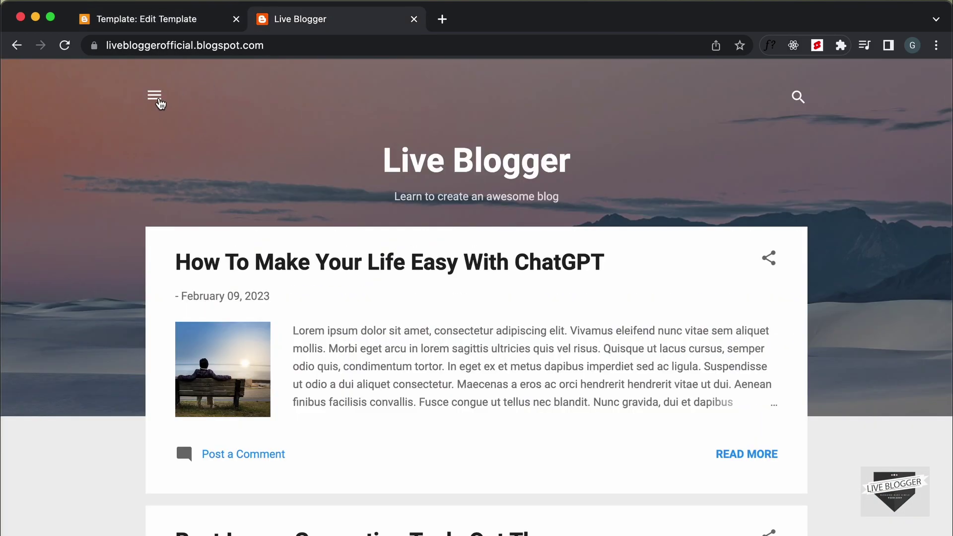
click(155, 96)
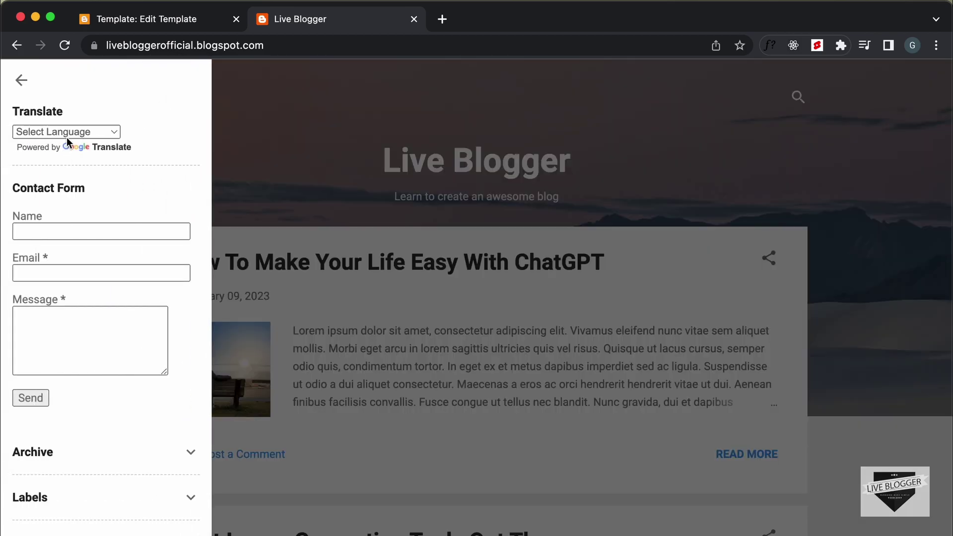
right_click(48, 114)
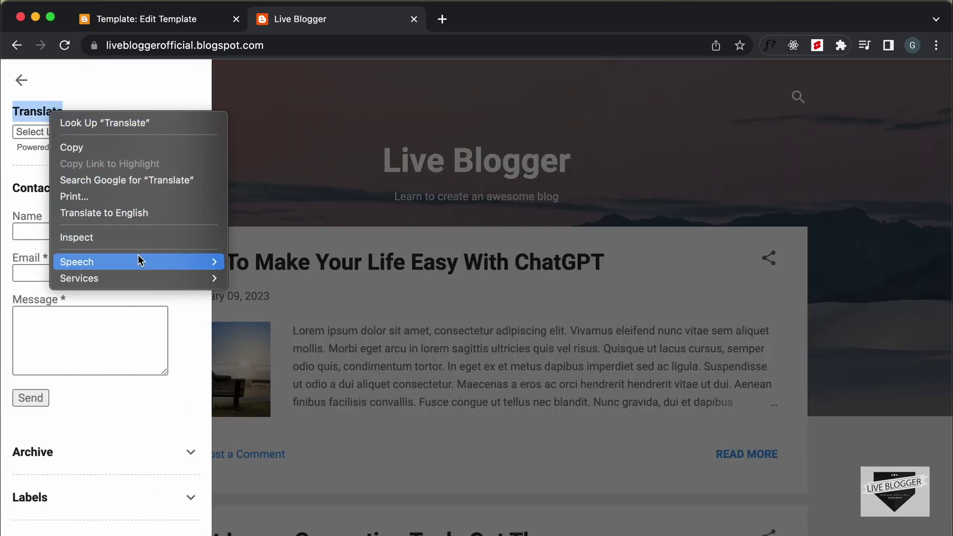
click(141, 237)
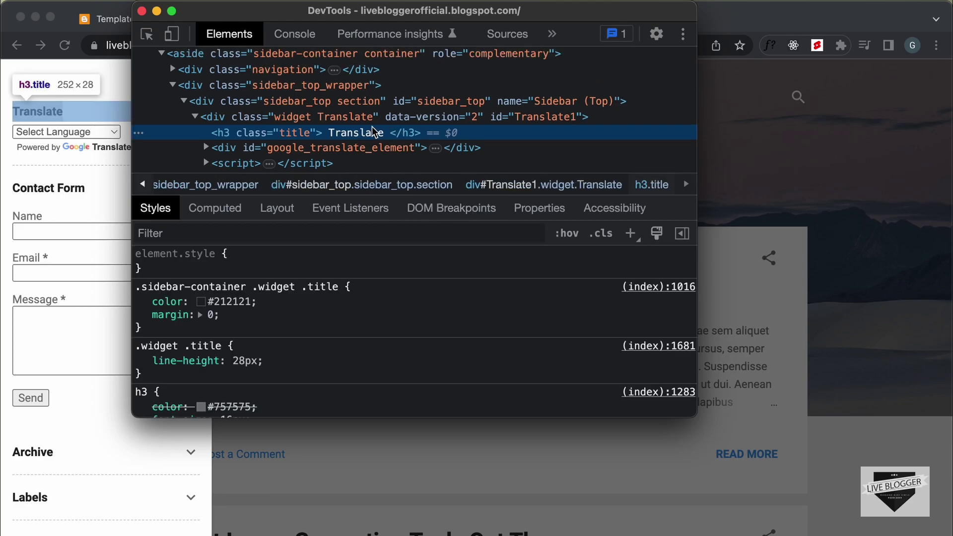
click(346, 117)
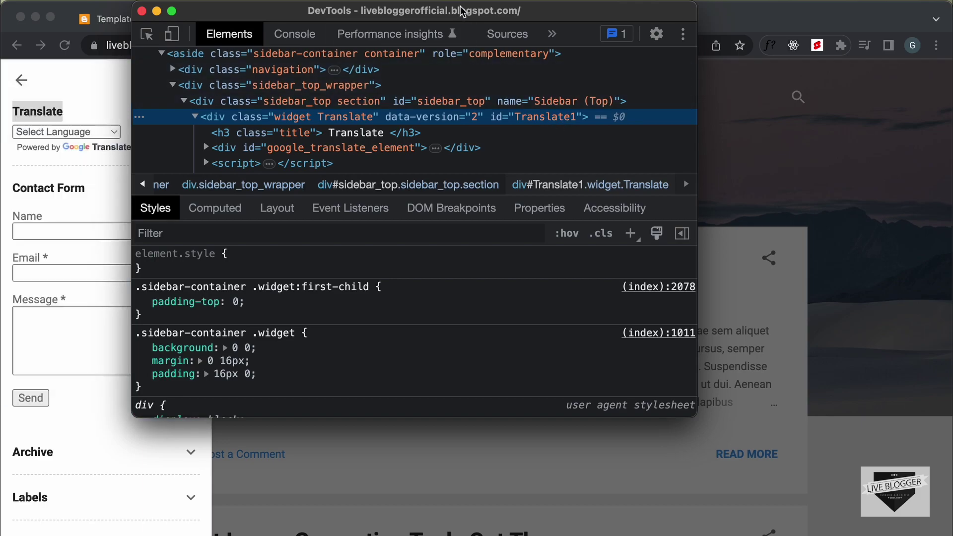
drag(465, 14, 598, 140)
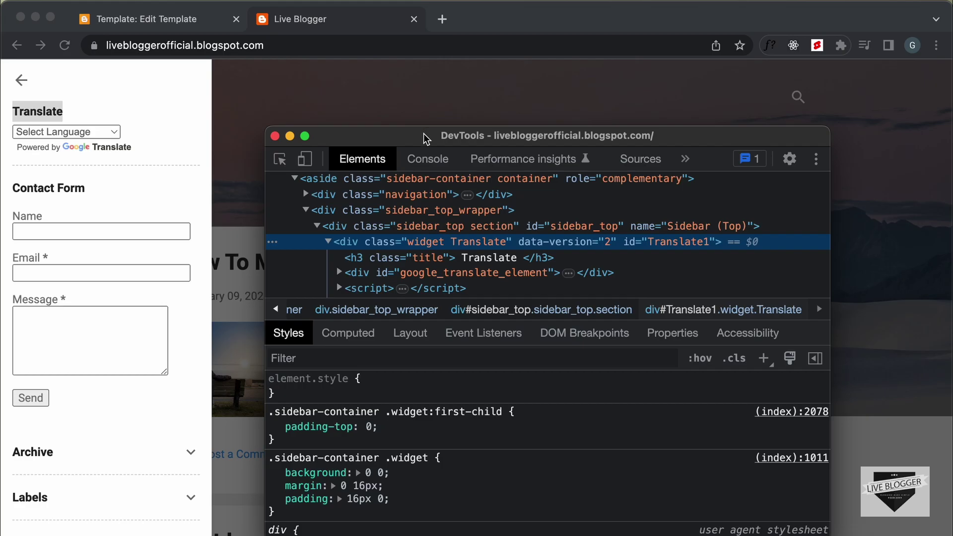
- Insert a /* Translate Widget */ comment just before ]]></b:skin> in the theme code
click(183, 22)
scroll(325, 378, down, 20)
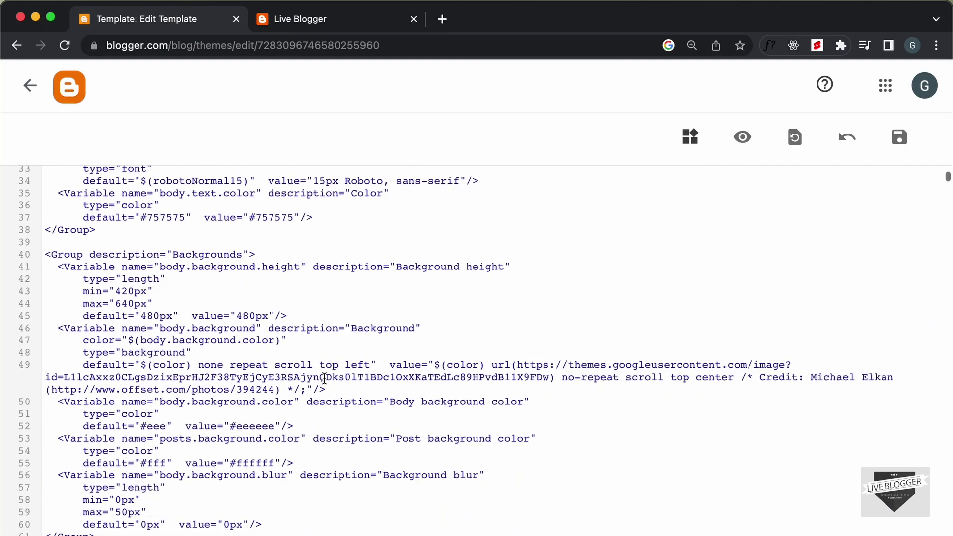
scroll(325, 379, down, 20)
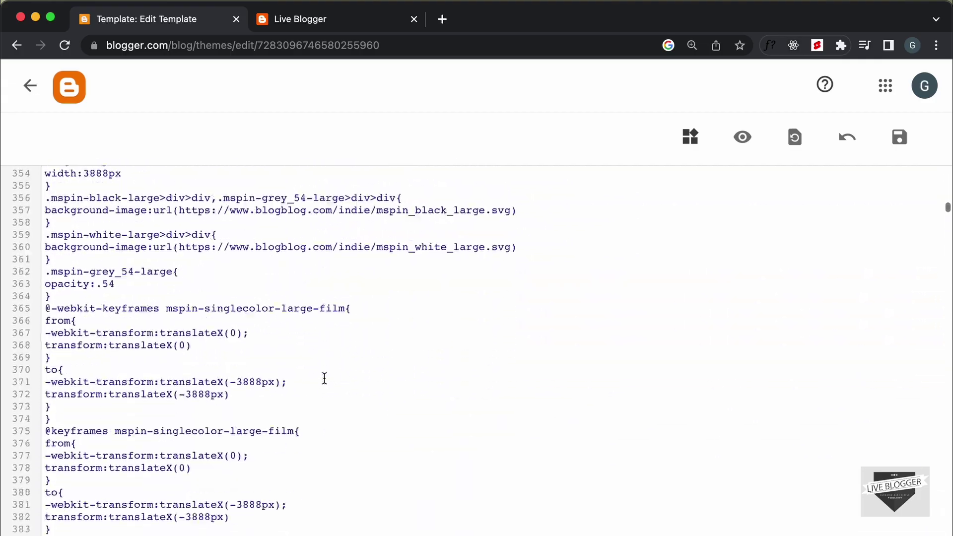
scroll(248, 389, down, 20)
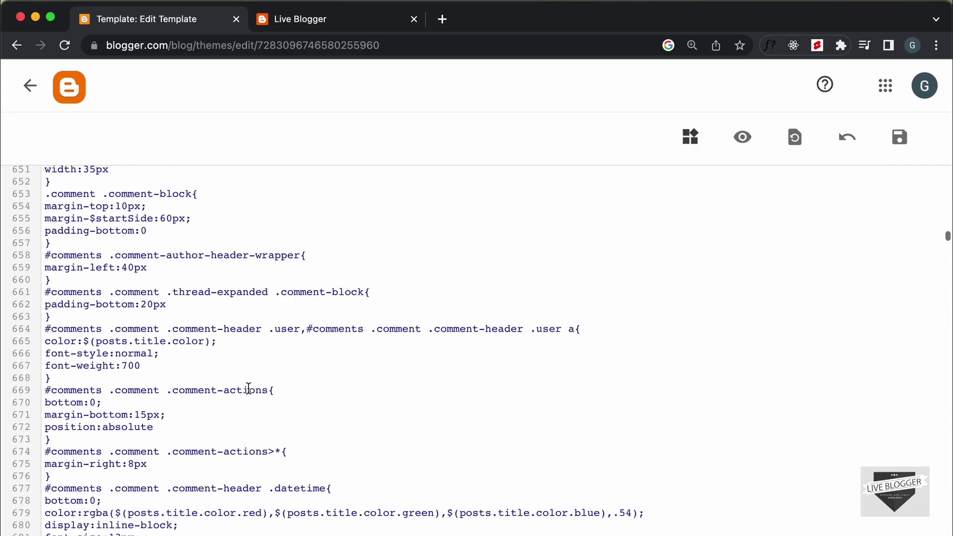
scroll(249, 388, down, 20)
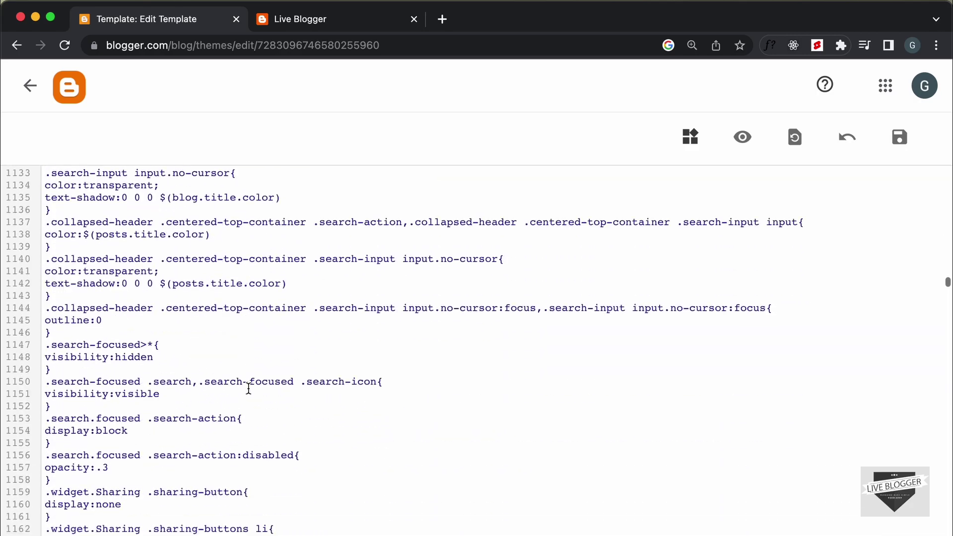
scroll(249, 389, down, 1)
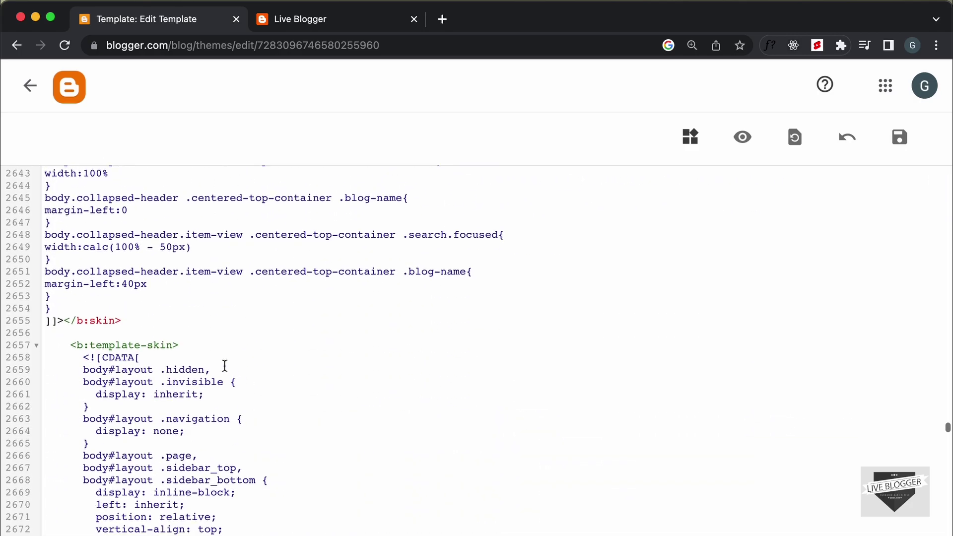
key(Return)
key(Return)
key(Return)
key(Return)
key(Return)
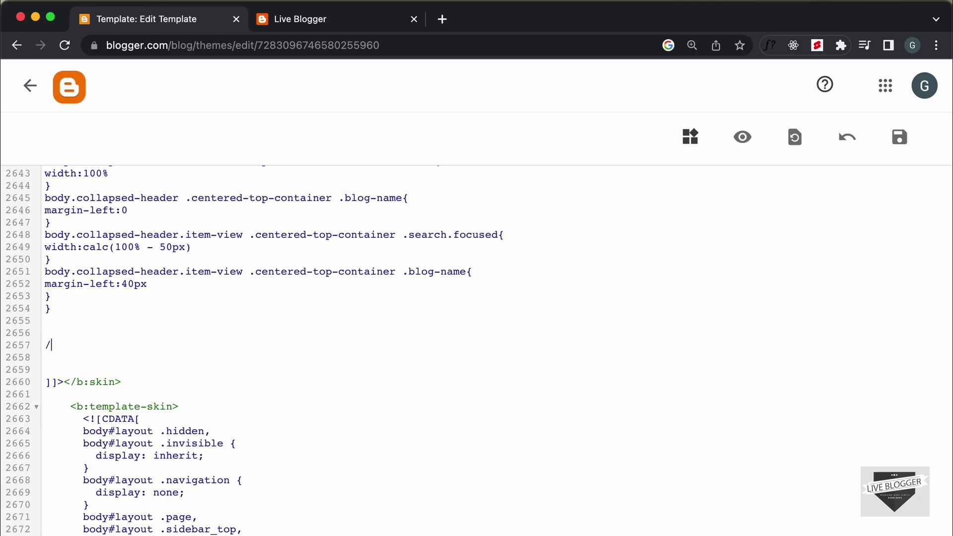
text(Trasn)
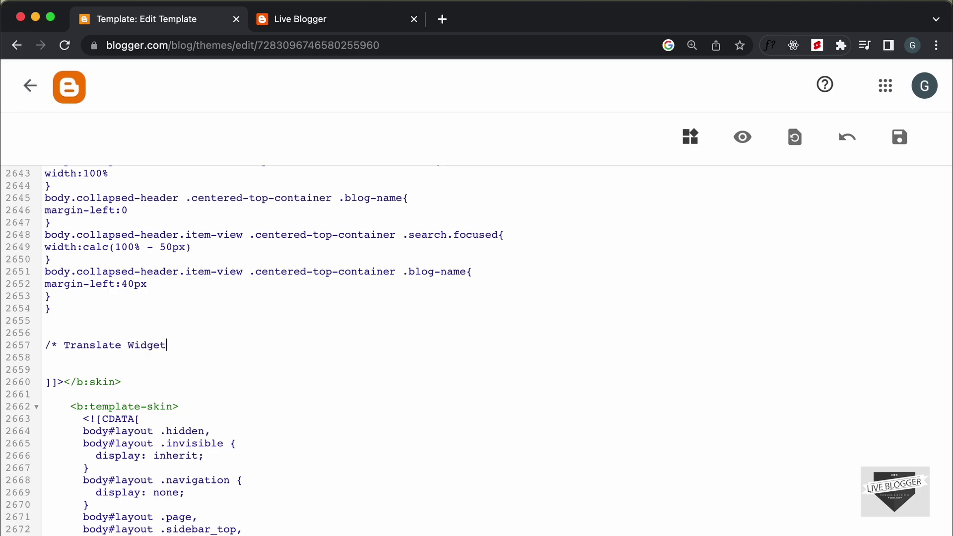
text( */)
key(Return)
key(Return)
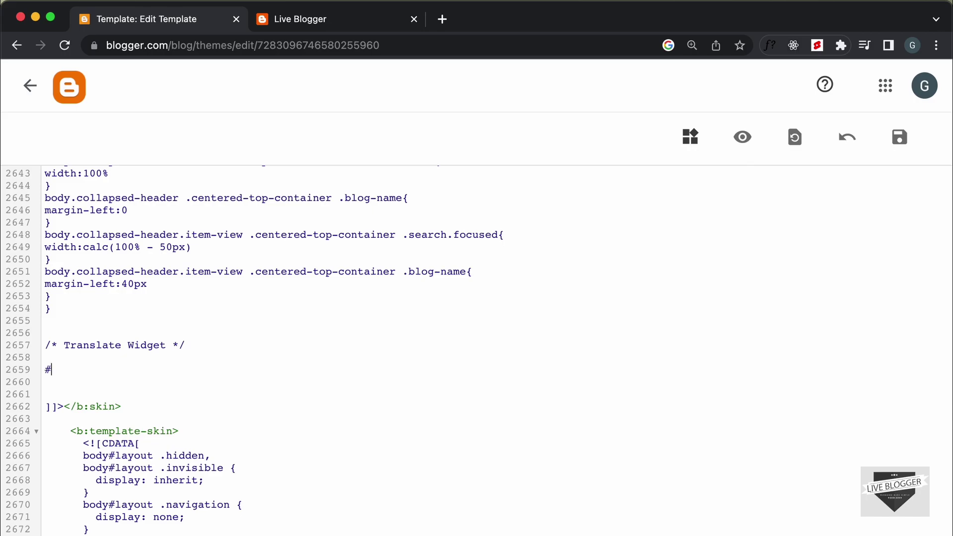
- Write #Translate1 {position: fixed; background: #fff; top: 0; left: 50%;} and save the theme
text(#Translate)
key(Return)
key(Return)
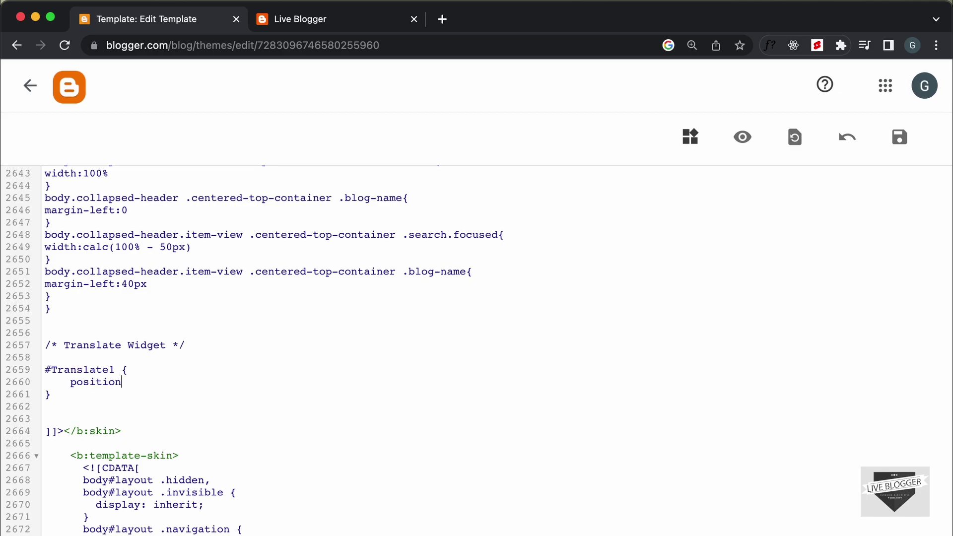
text(position: fixed;)
key(Return)
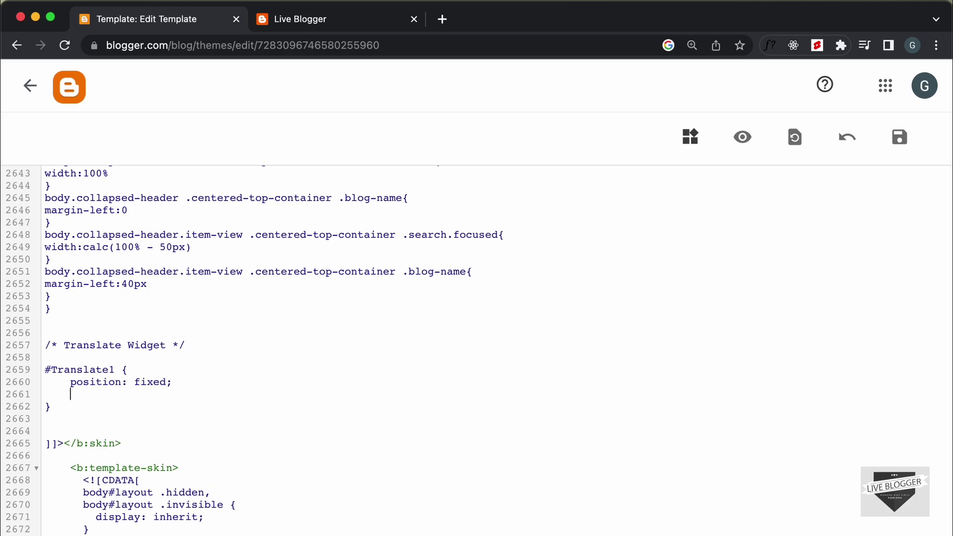
text(background: #fff;)
key(Return)
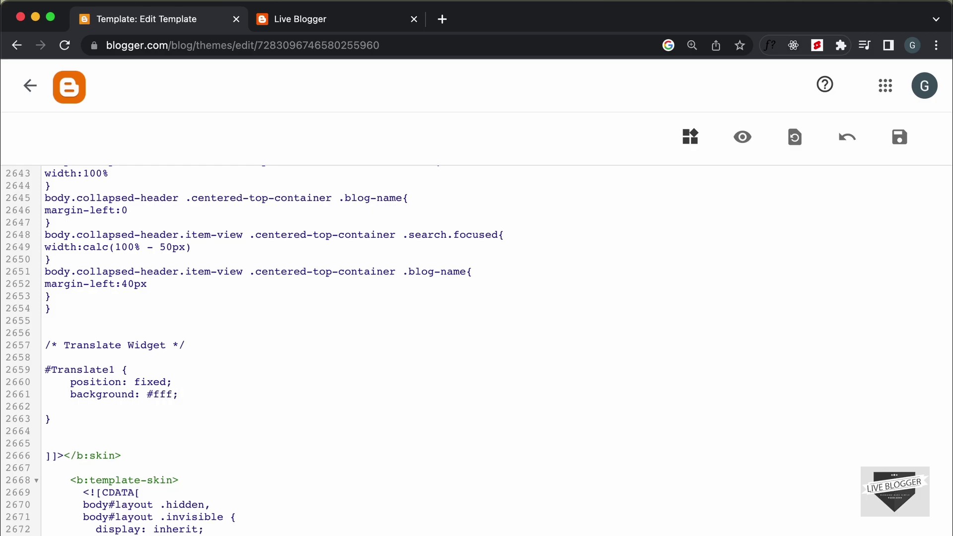
text(top: 0;)
key(Return)
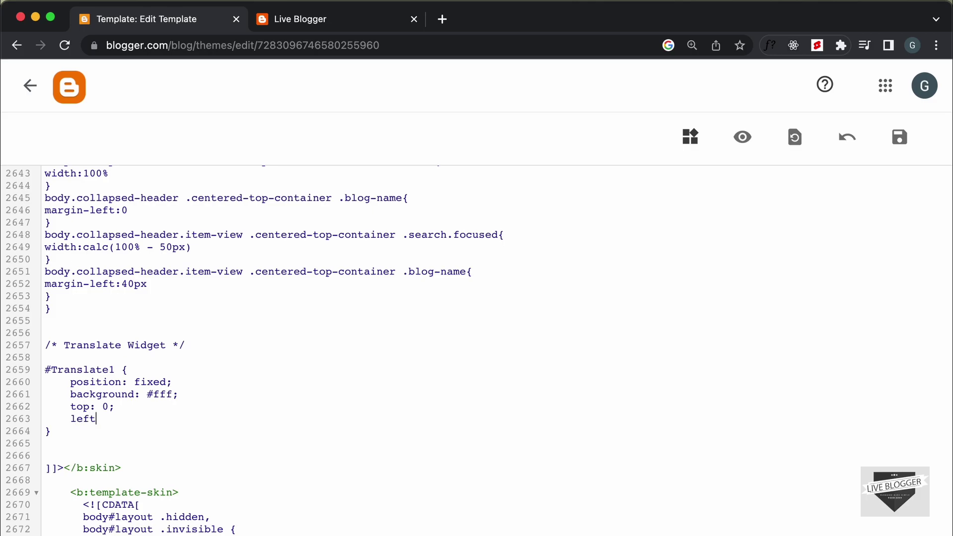
text(left: 50%)
text(;)
key(Return)
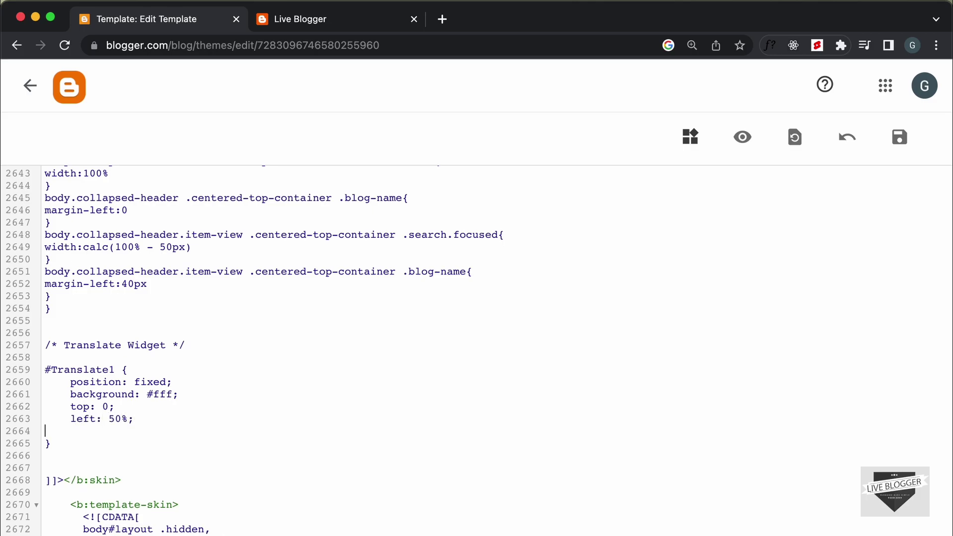
key(BackSpace)
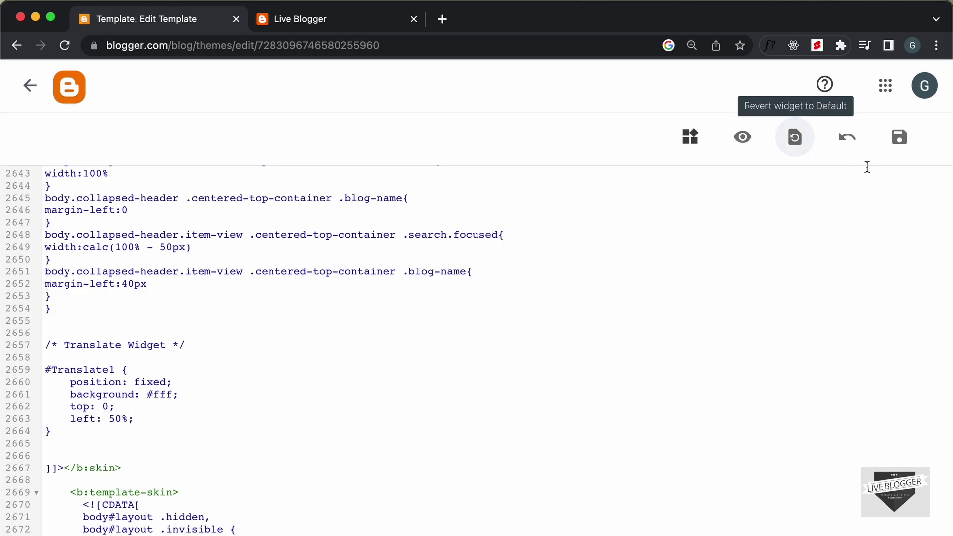
click(900, 148)
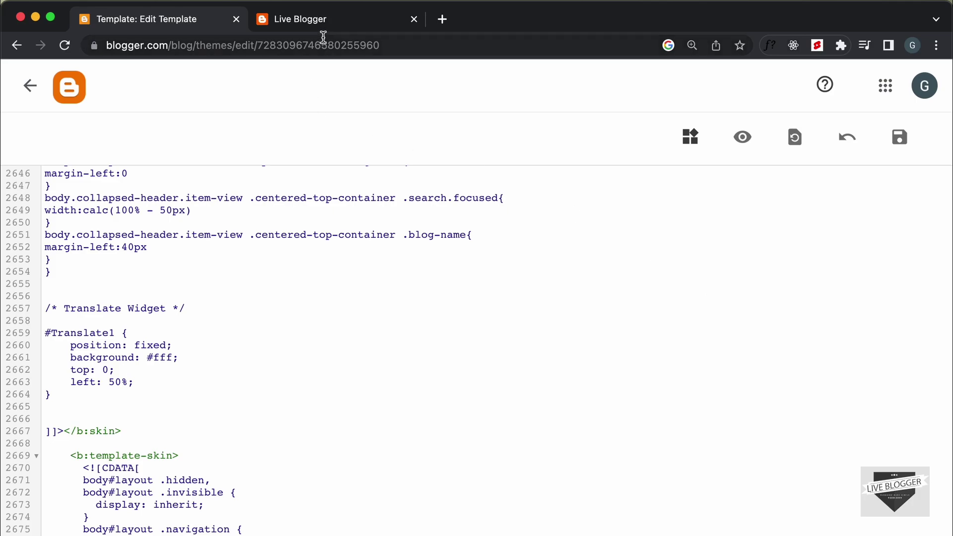
- Reload the live blog to check the restyled Translate gadget, then return to the template editor
click(325, 20)
click(288, 102)
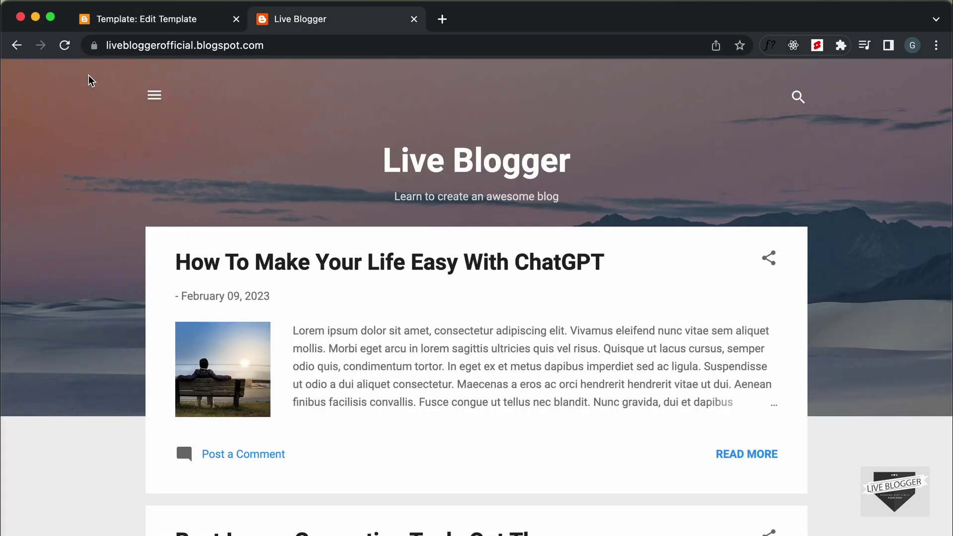
click(65, 46)
click(154, 95)
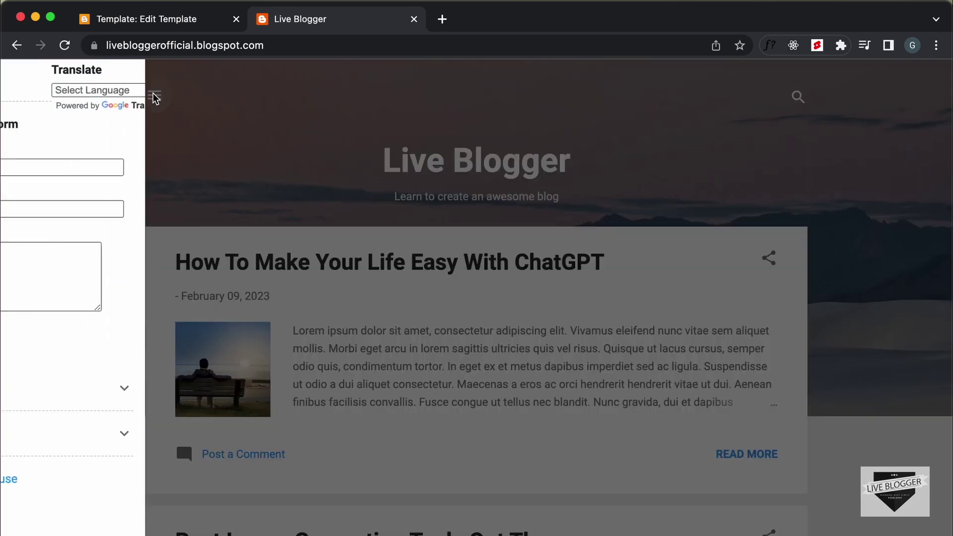
click(393, 93)
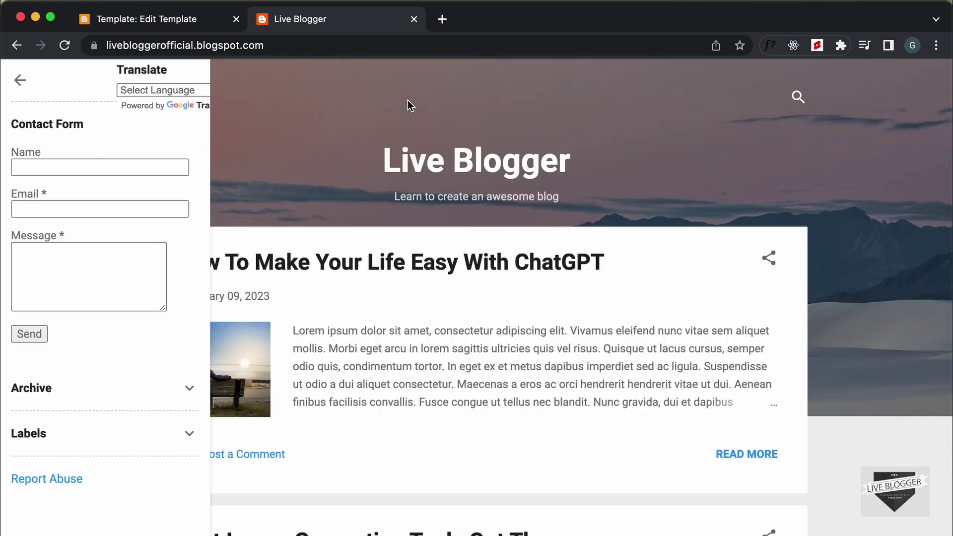
click(202, 19)
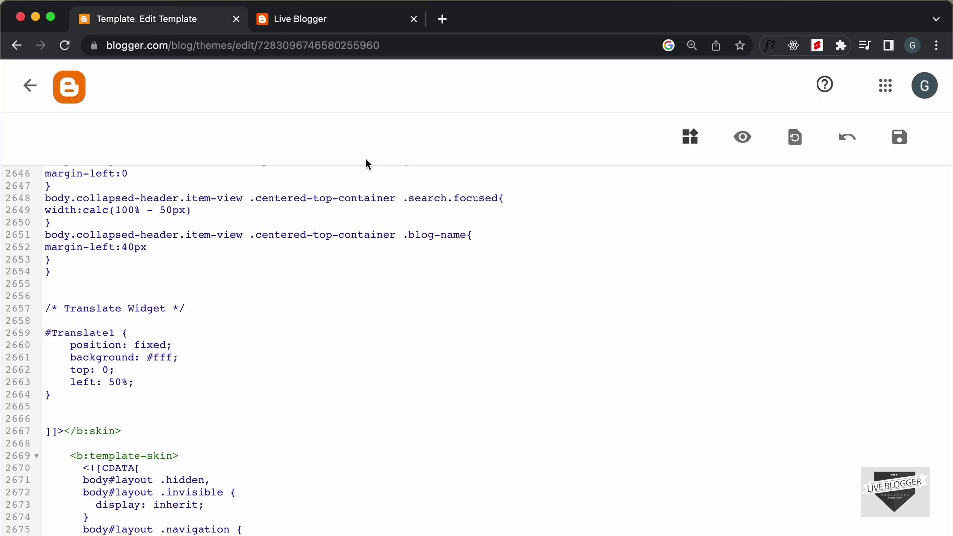
- Drag the Translate gadget from Sidebar (Top) into Search (Top) and confirm it on the reloaded blog
click(30, 94)
click(92, 434)
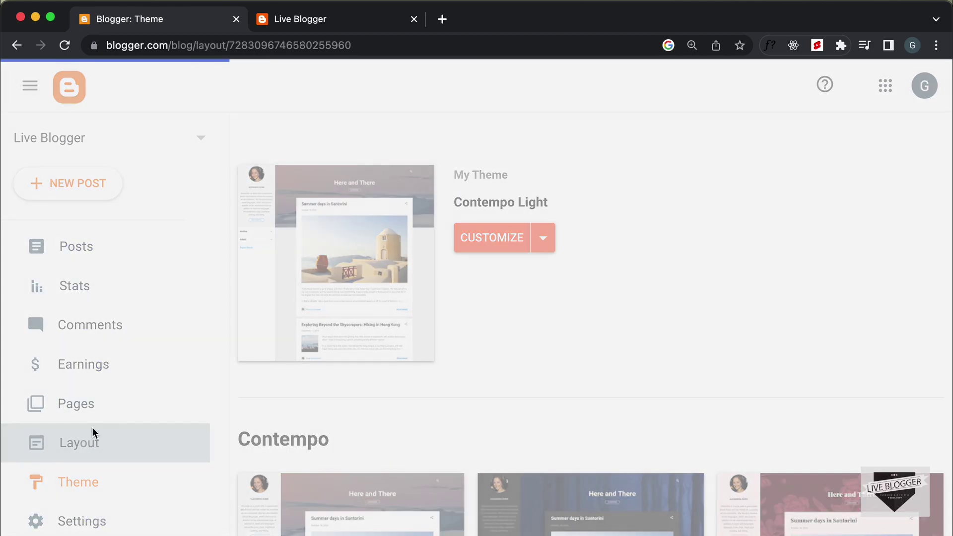
scroll(349, 310, down, 1)
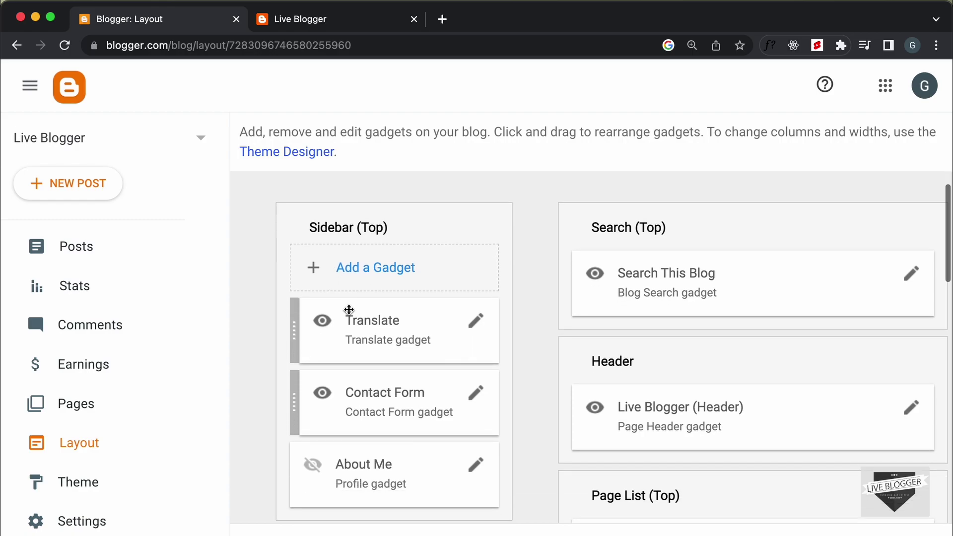
drag(345, 326, 666, 319)
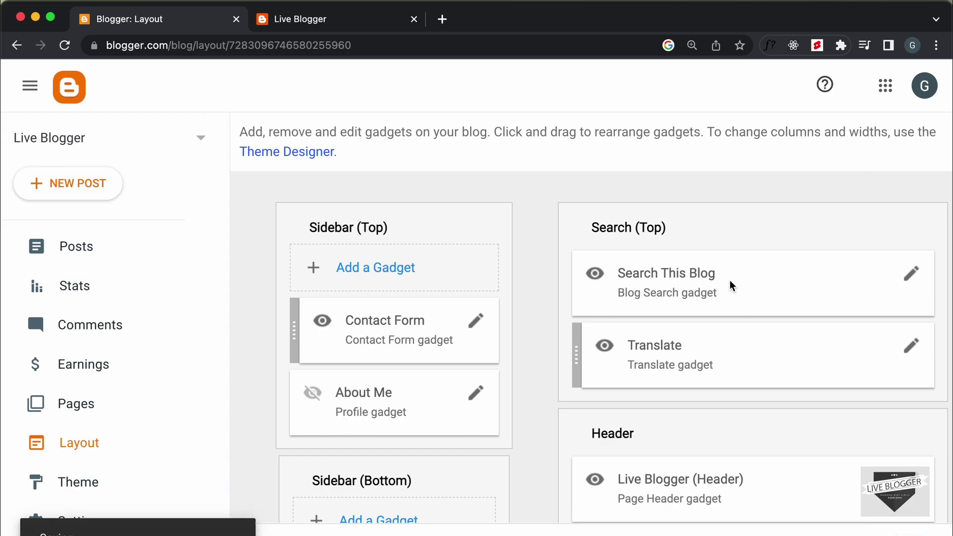
click(353, 21)
click(64, 45)
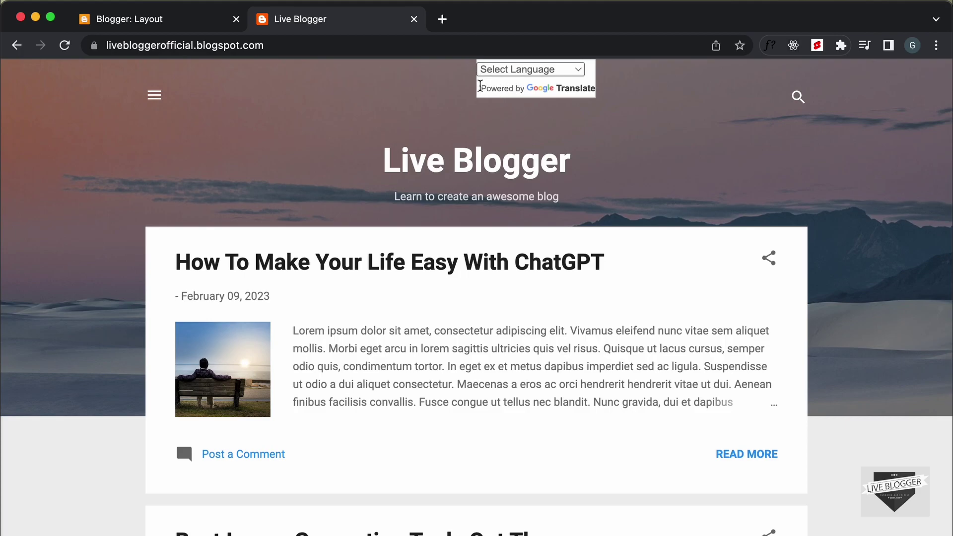
click(183, 18)
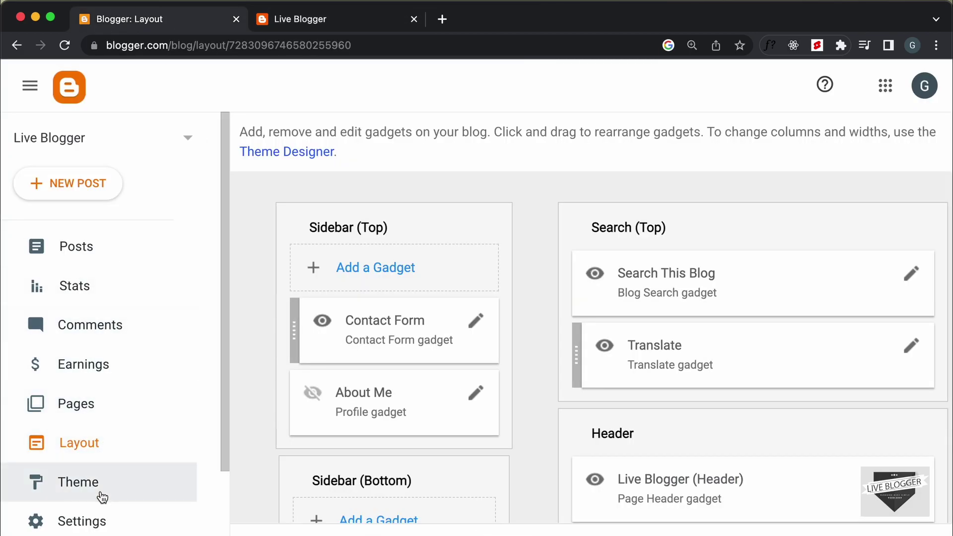
- Open the theme's Edit HTML editor from the Customize dropdown
click(103, 496)
click(557, 238)
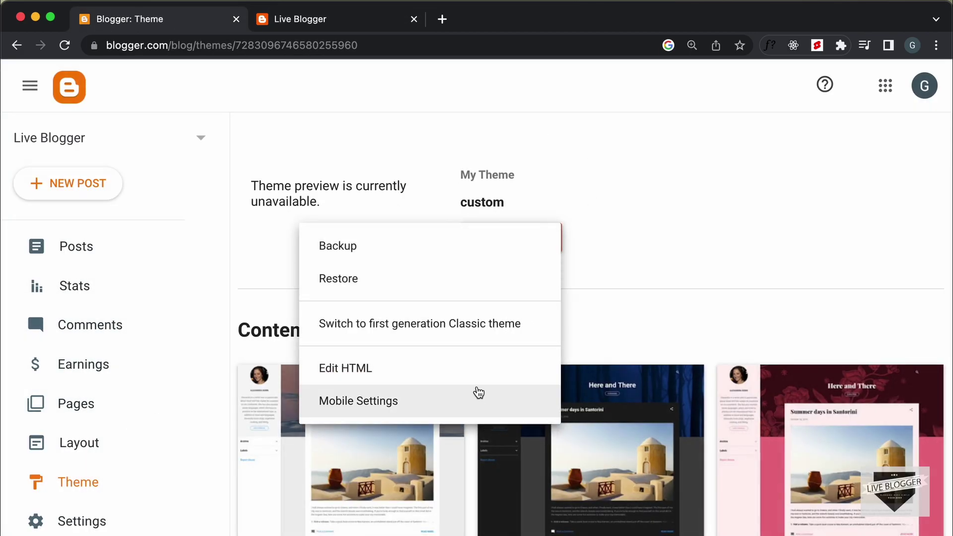
click(480, 368)
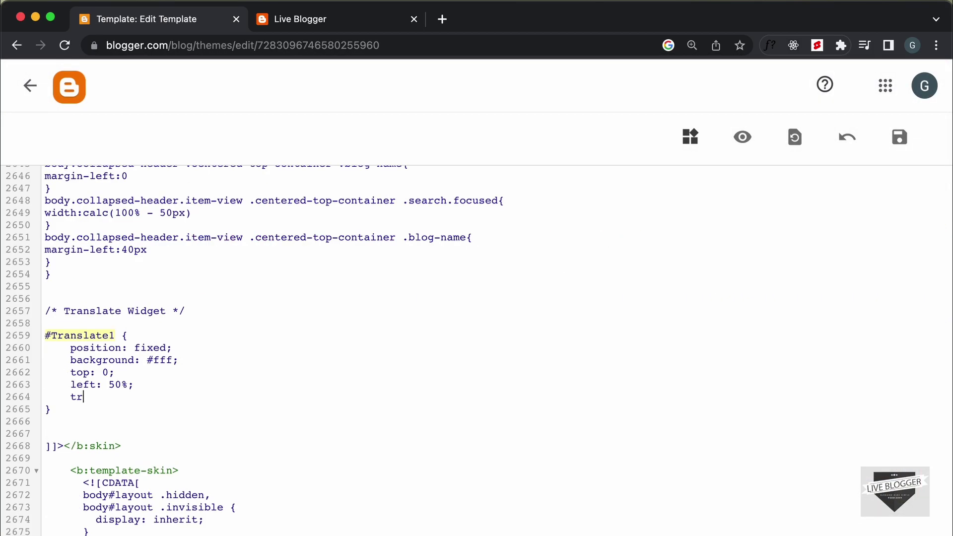
- Add transform: translateX(-50%); to the #Translate1 rule and save the theme
text(ansform: translateX(-50%))
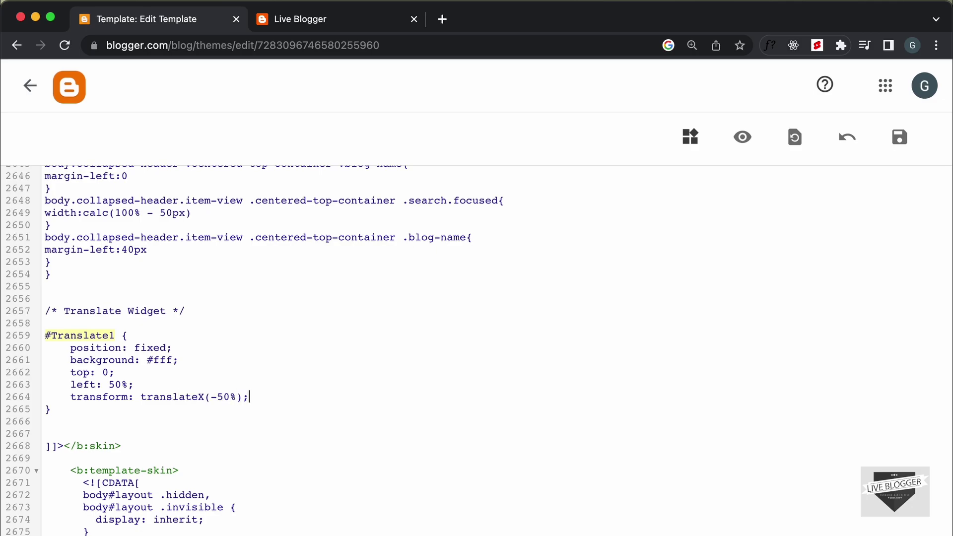
text(;)
key(Return)
click(900, 137)
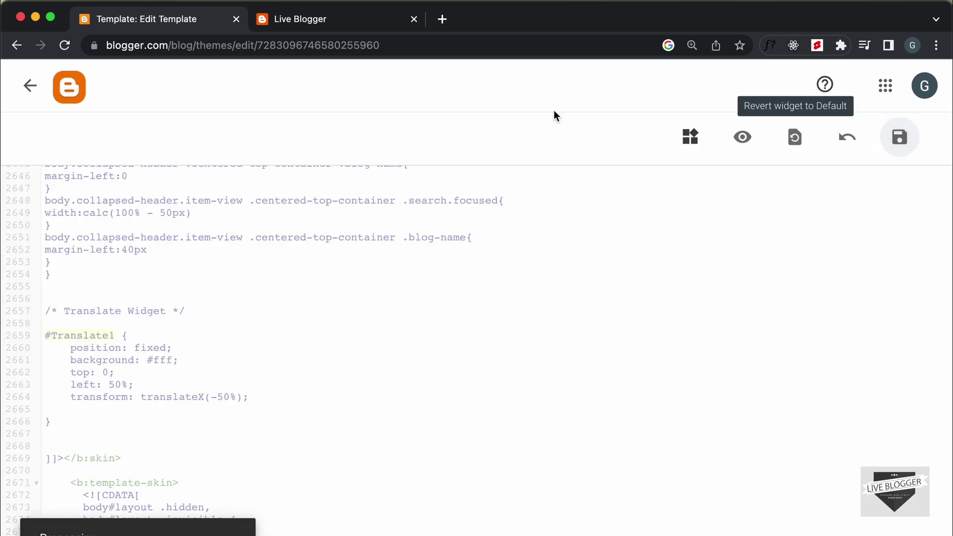
click(358, 13)
- Reload the live blog to check the centred Translate widget, then go back to the template editor
click(65, 45)
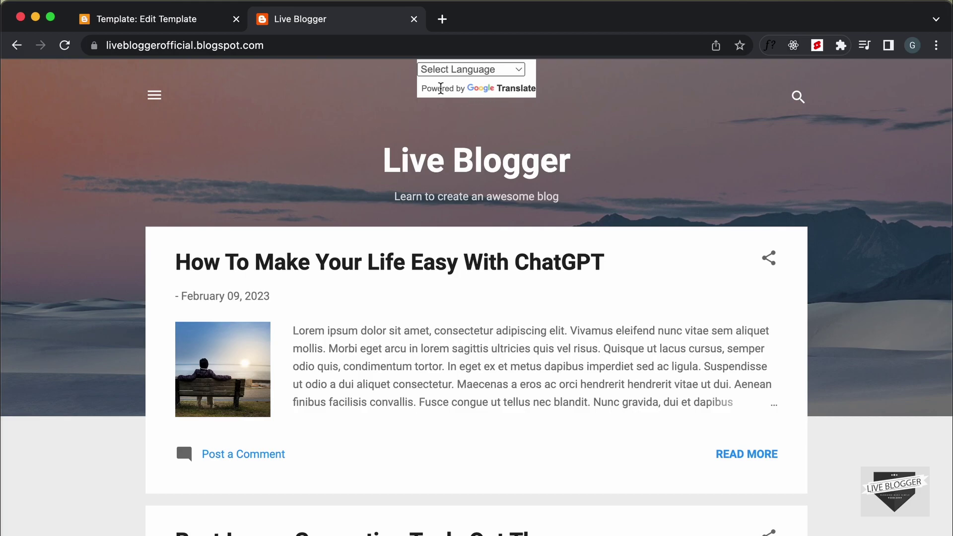
click(178, 24)
- Add padding 4px 32px, box-shadow 0 4px 40px -4px rgba(0,0,0,0.2) and border-radius 0 0 10px 10px to #Translate1
scroll(245, 202, down, 5)
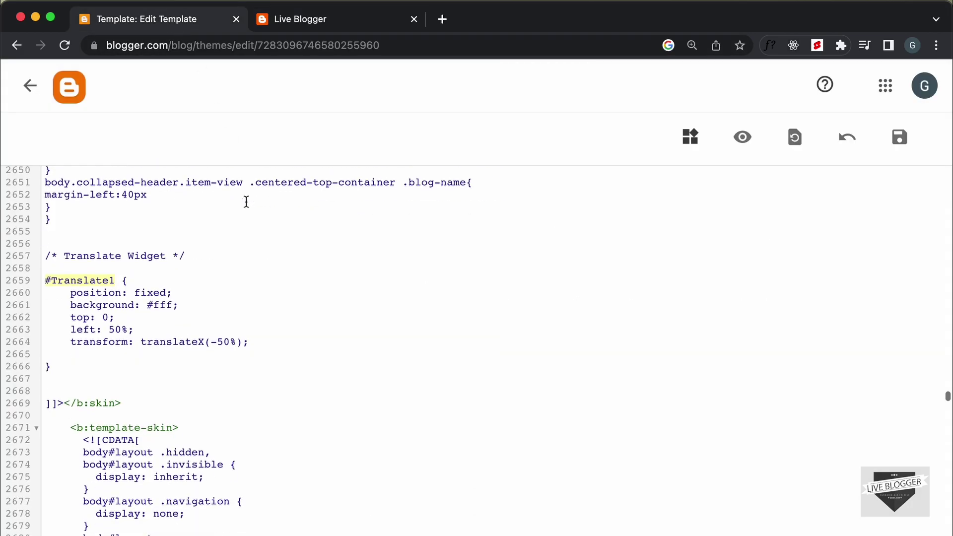
click(217, 299)
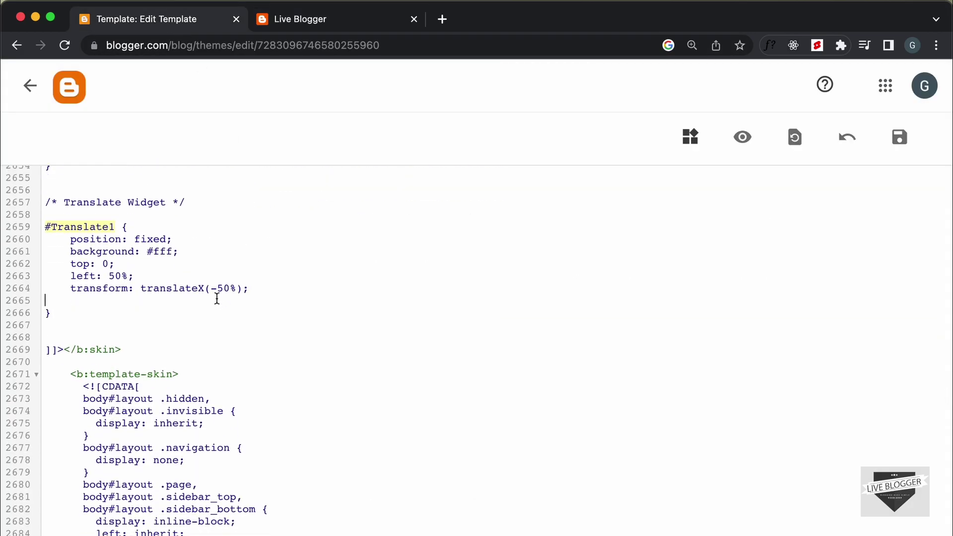
text(padding: 4px 32px;)
key(Return)
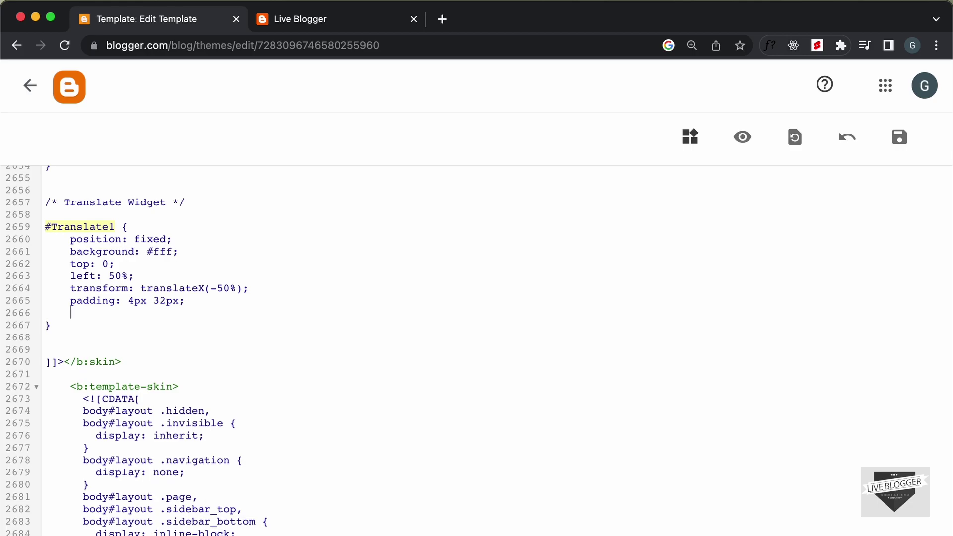
text(boxhs-a)
key(BackSpace)
key(BackSpace)
key(BackSpace)
key(BackSpace)
text(-shadow: 0 4px )
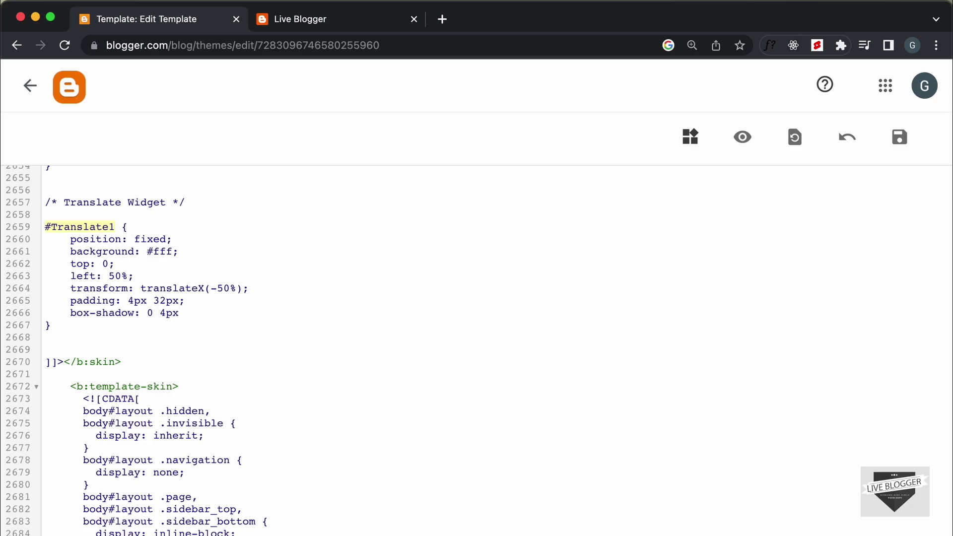
text(40px -4px rgba(0, 0, 0,)
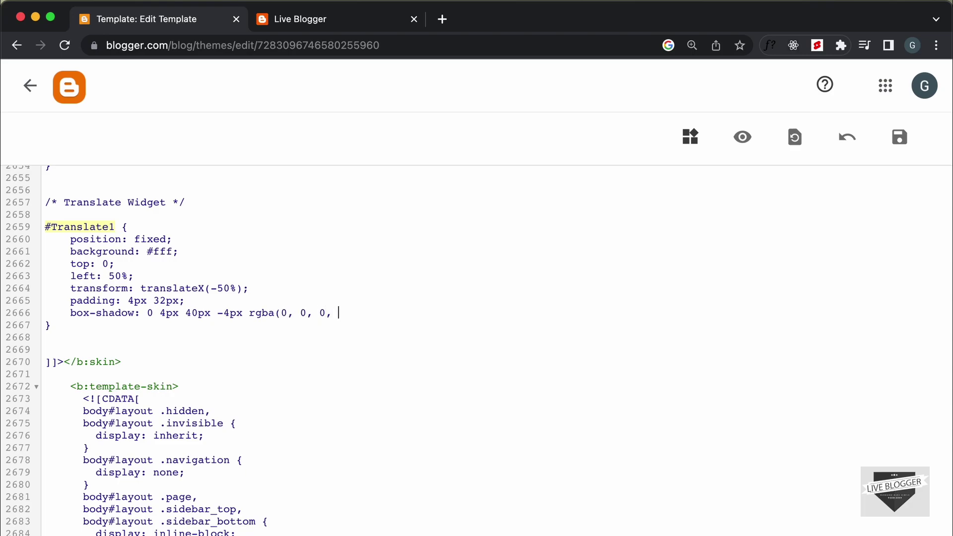
text( 0.2);)
key(Return)
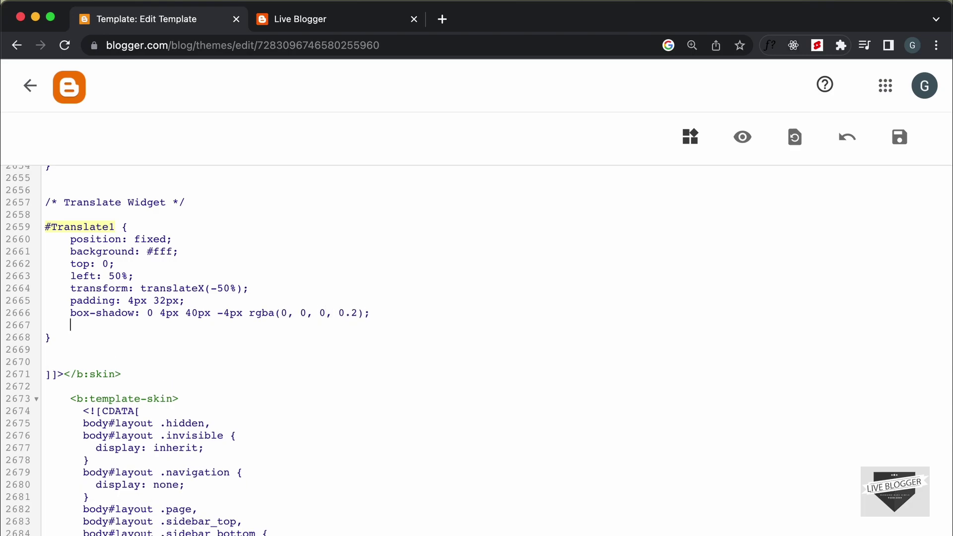
text(border-radius: 0 0)
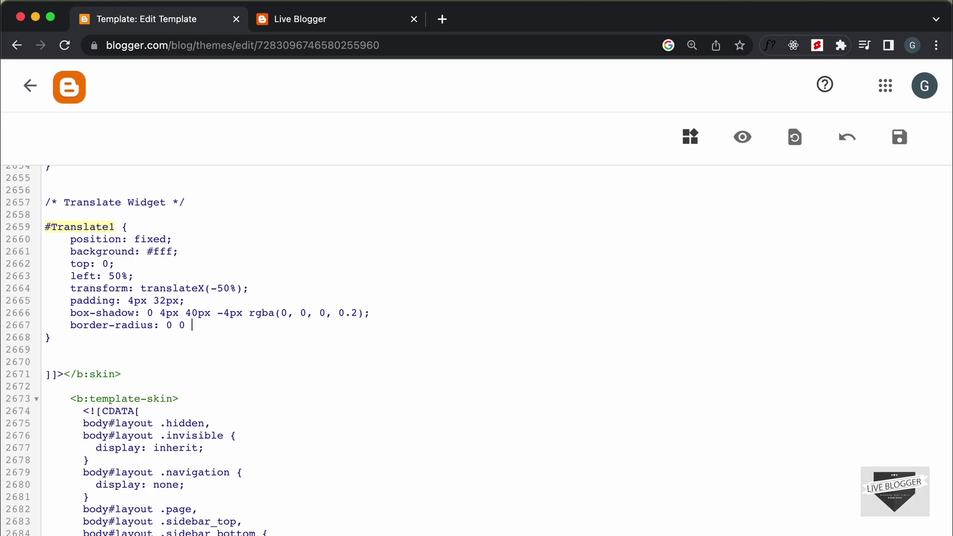
text(10px 10px;)
- Save the template and reload the live blog to view the restyled widget
click(897, 139)
click(348, 19)
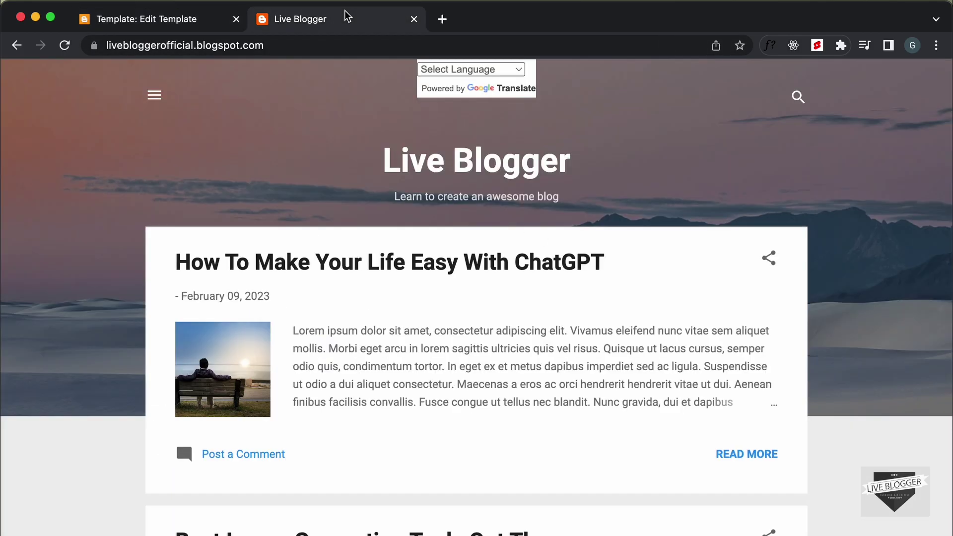
click(71, 45)
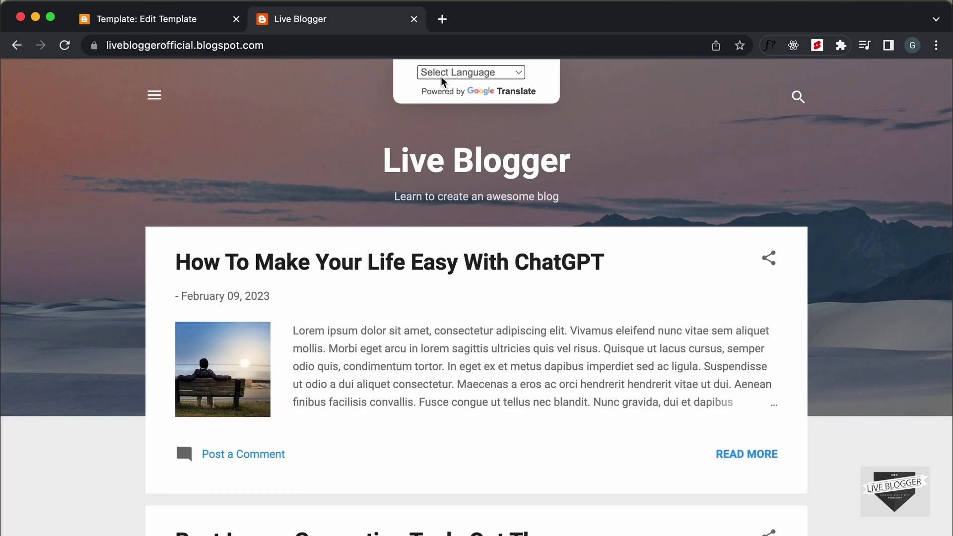
- Inspect the Translate widget in DevTools down to its h3 title heading, then return to the editor
right_click(407, 75)
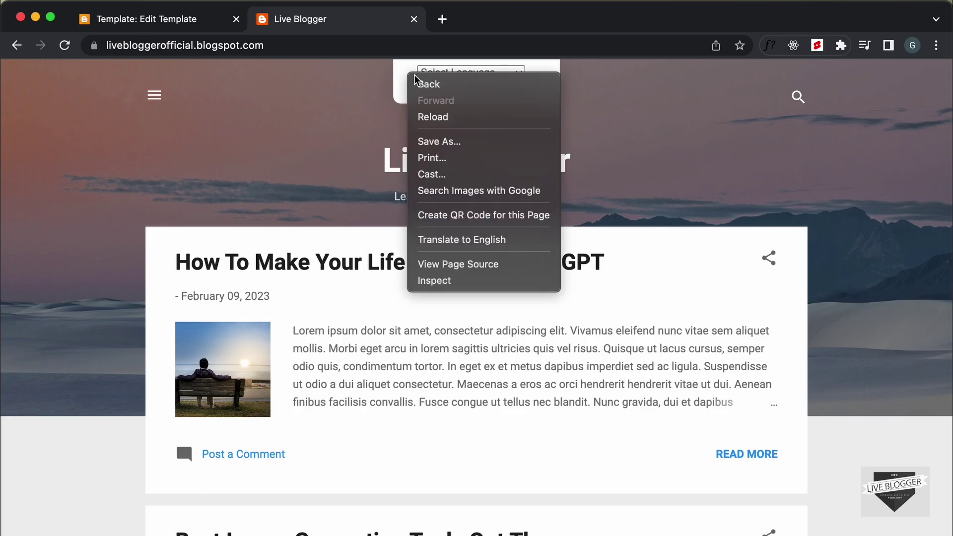
click(457, 281)
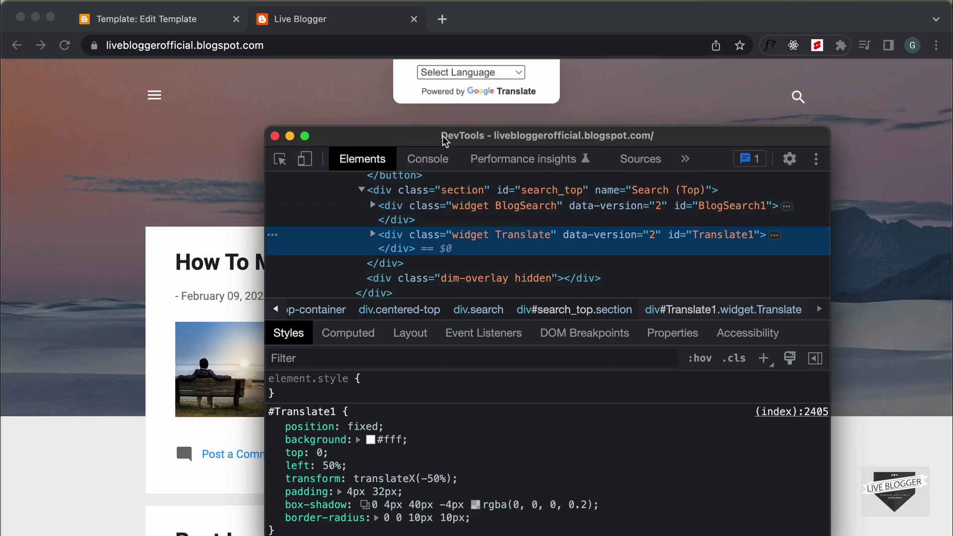
drag(443, 140, 273, 171)
scroll(214, 258, down, 1)
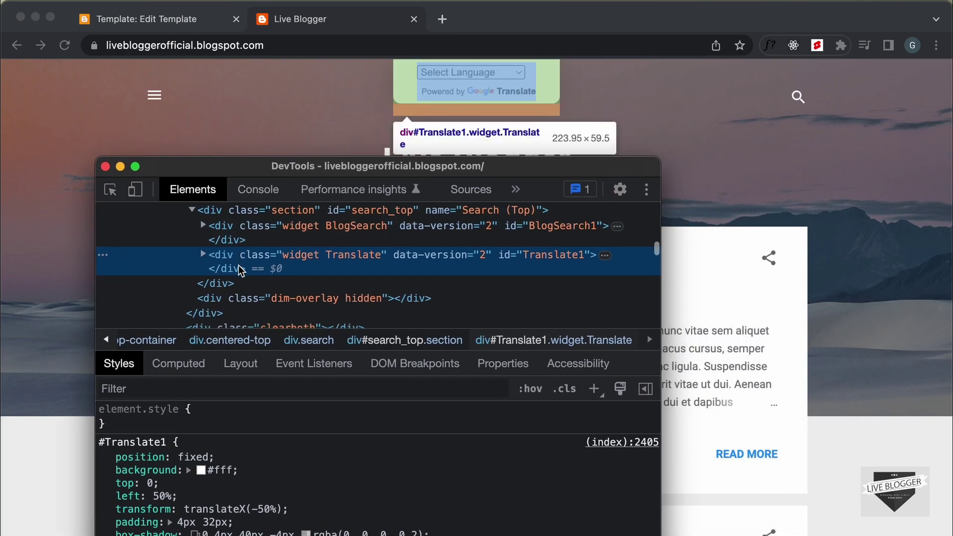
click(204, 254)
scroll(259, 263, down, 1)
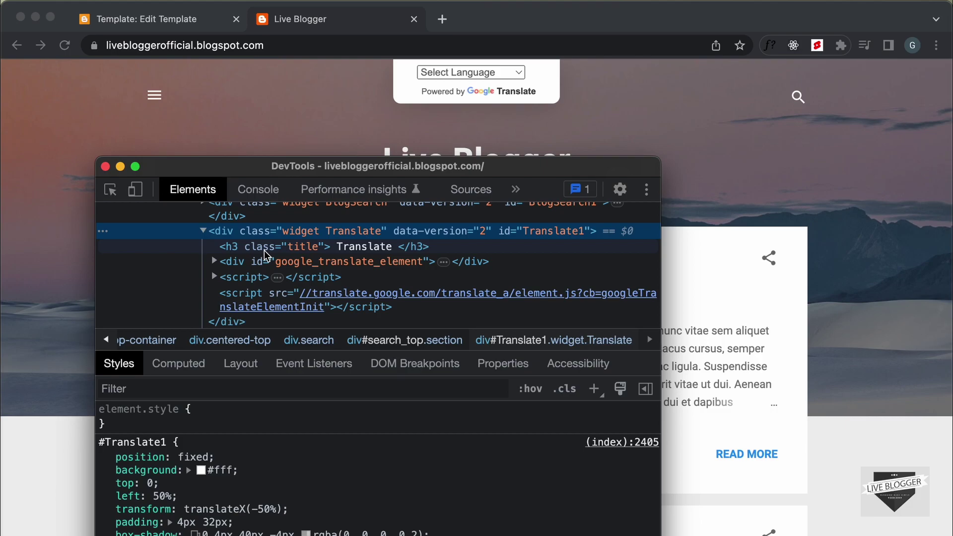
click(268, 248)
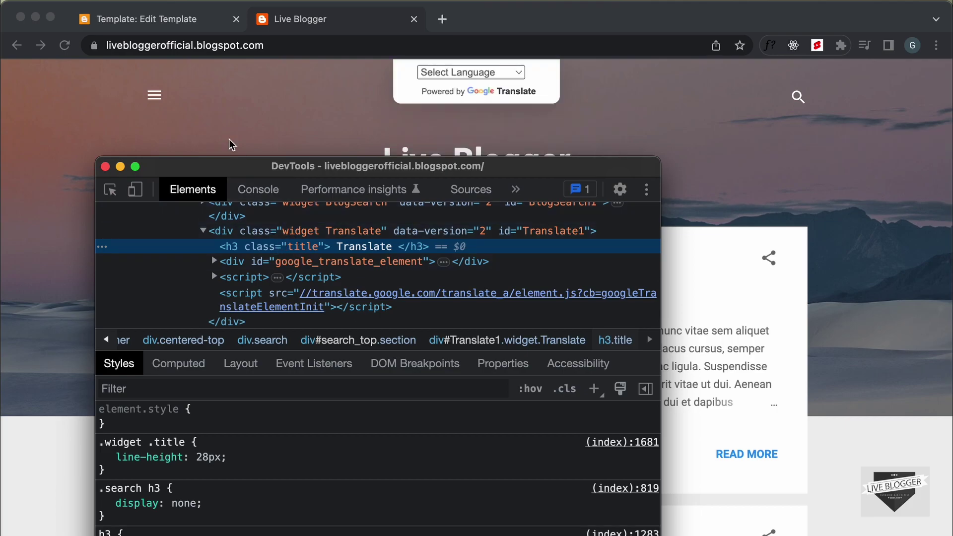
click(160, 23)
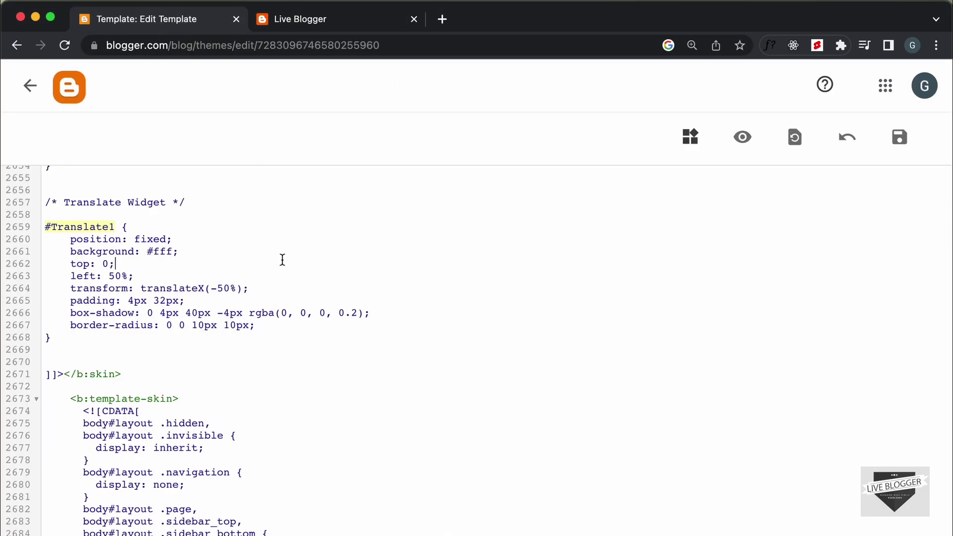
- Jump to the Translate1 widget code and delete its <b:include name='widget-title'/> line
click(696, 142)
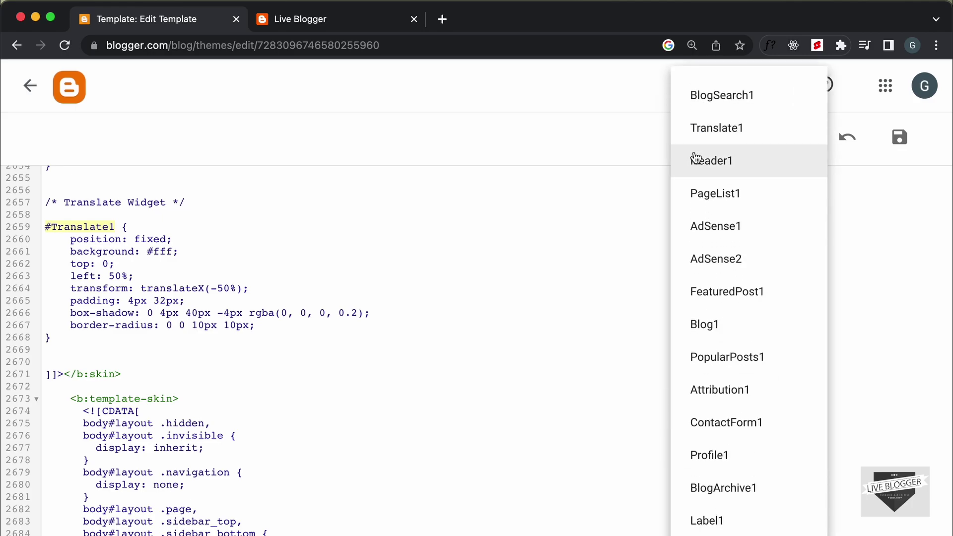
click(761, 134)
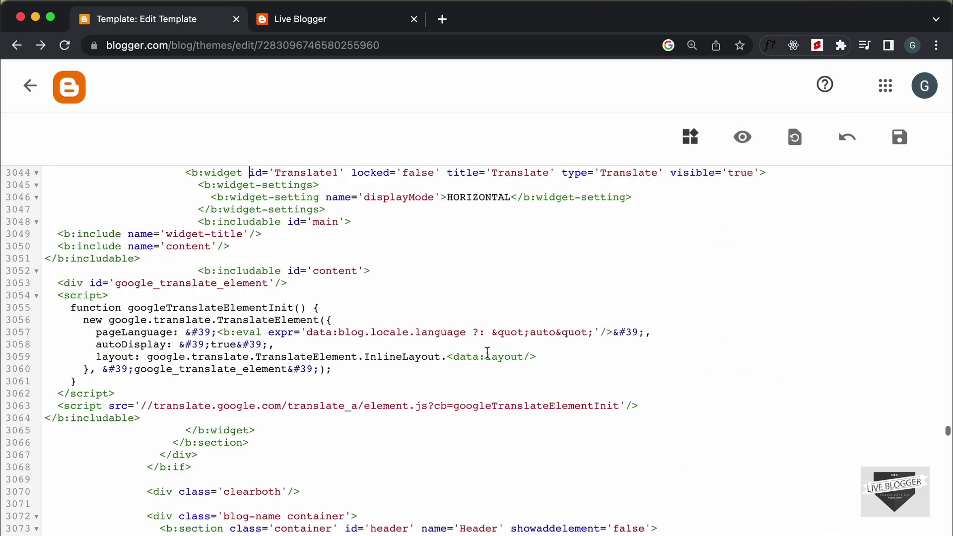
scroll(392, 403, down, 1)
scroll(391, 403, up, 3)
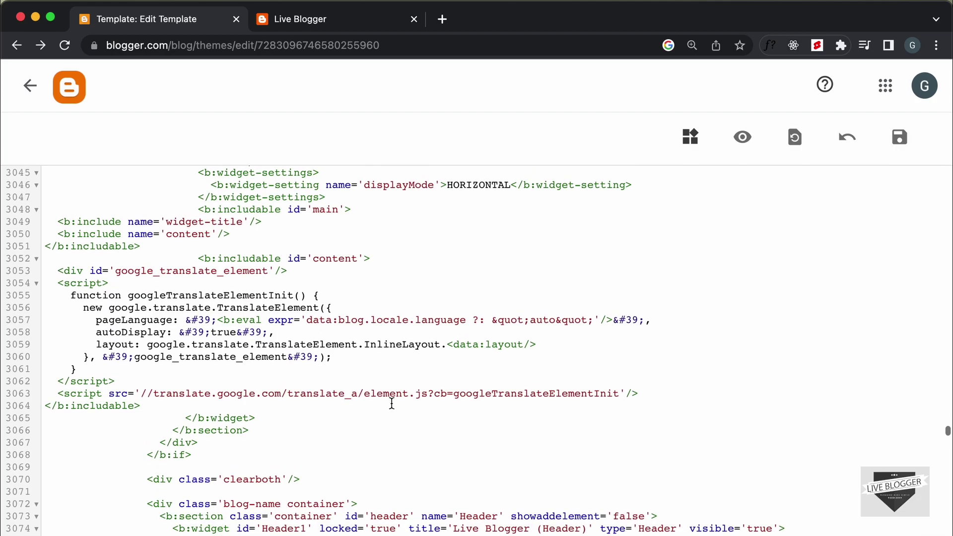
scroll(391, 403, up, 1)
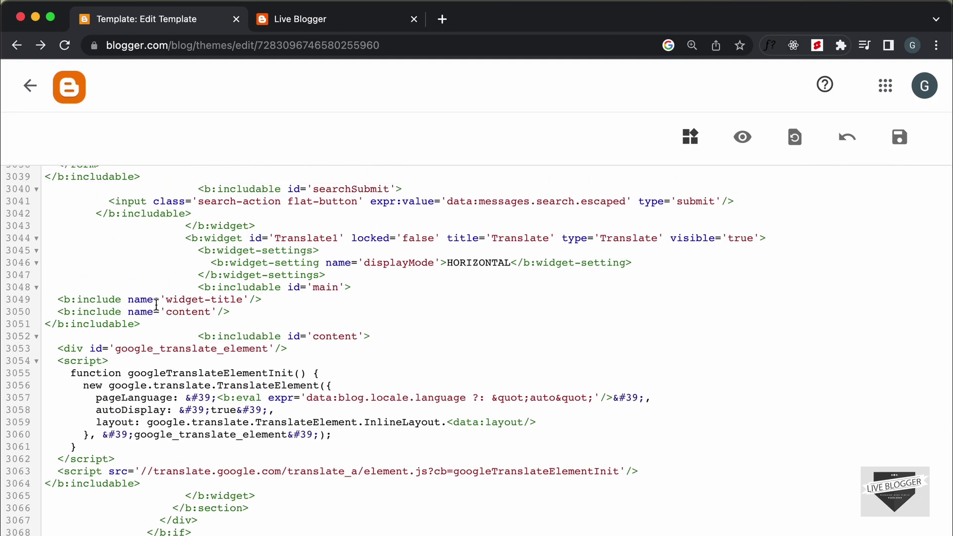
click(263, 299)
drag(268, 300, 46, 295)
key(BackSpace)
key(BackSpace)
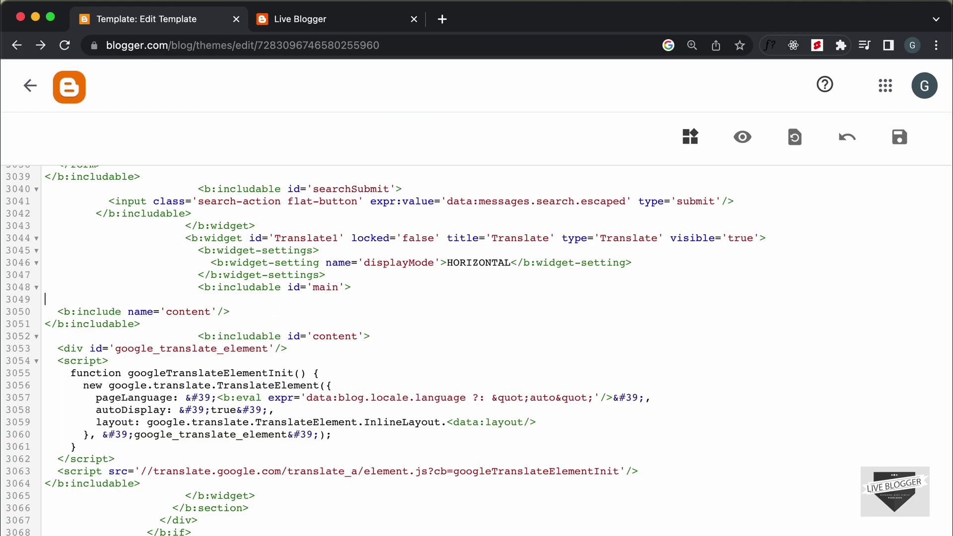
- Inspect the live gadget, expanding google_translate_element to its skiptranslate div, then return to the template
click(365, 20)
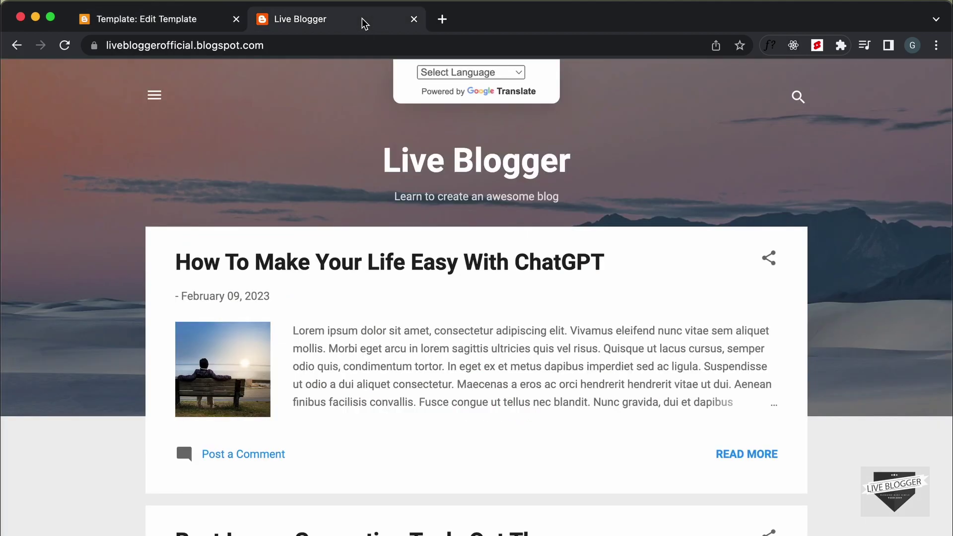
right_click(404, 84)
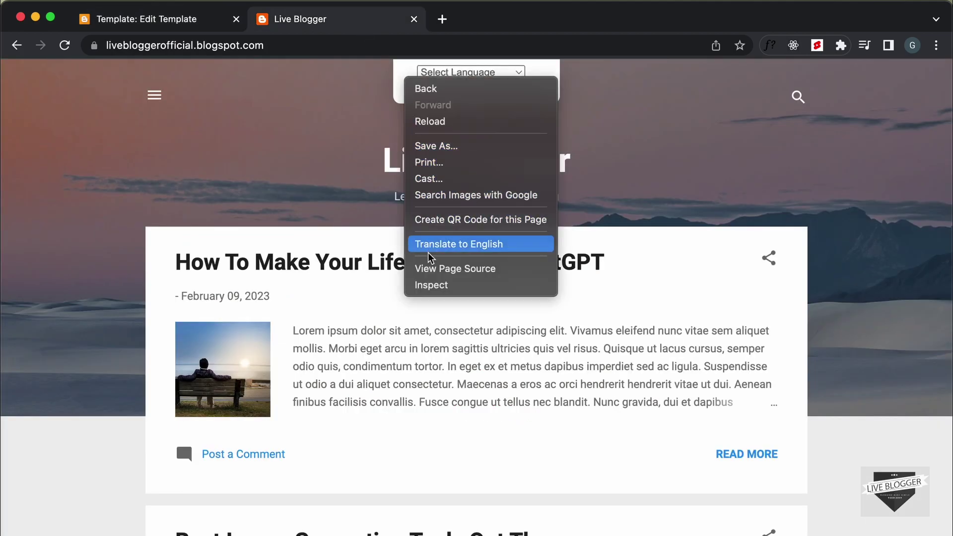
click(431, 285)
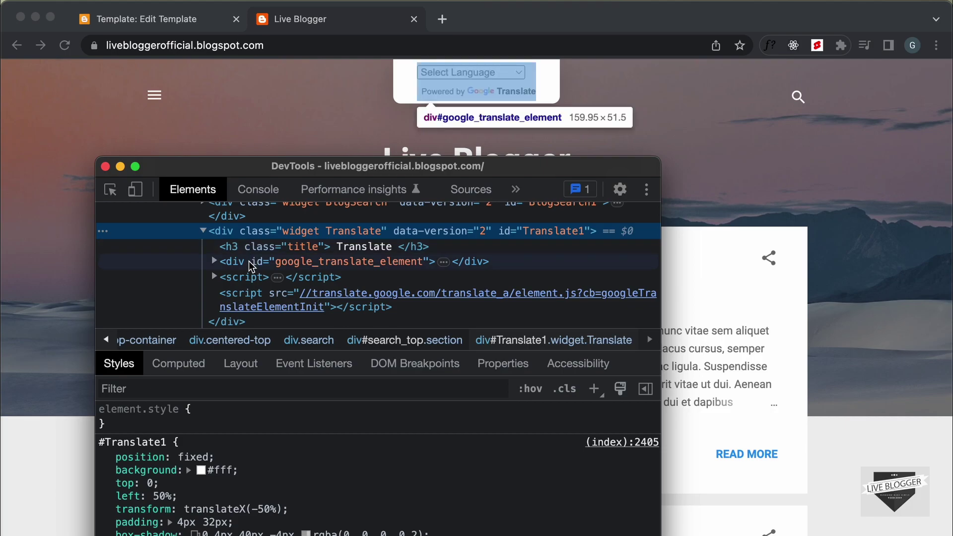
click(216, 260)
click(215, 250)
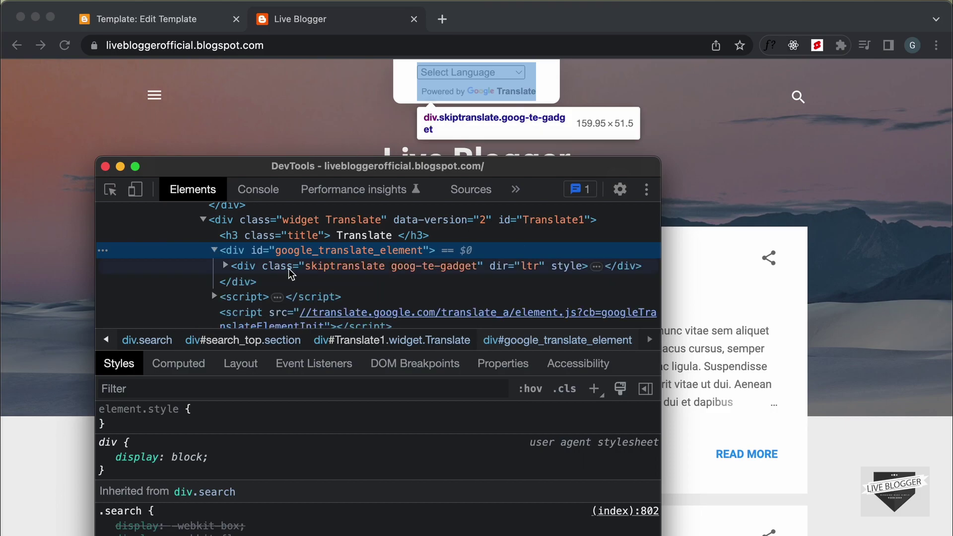
click(225, 265)
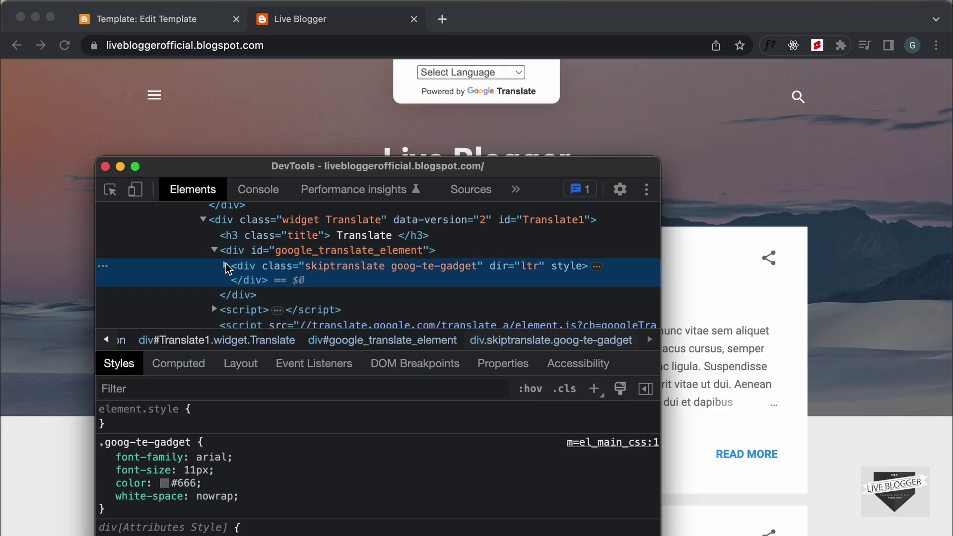
click(227, 265)
scroll(296, 276, down, 1)
scroll(296, 276, down, 1)
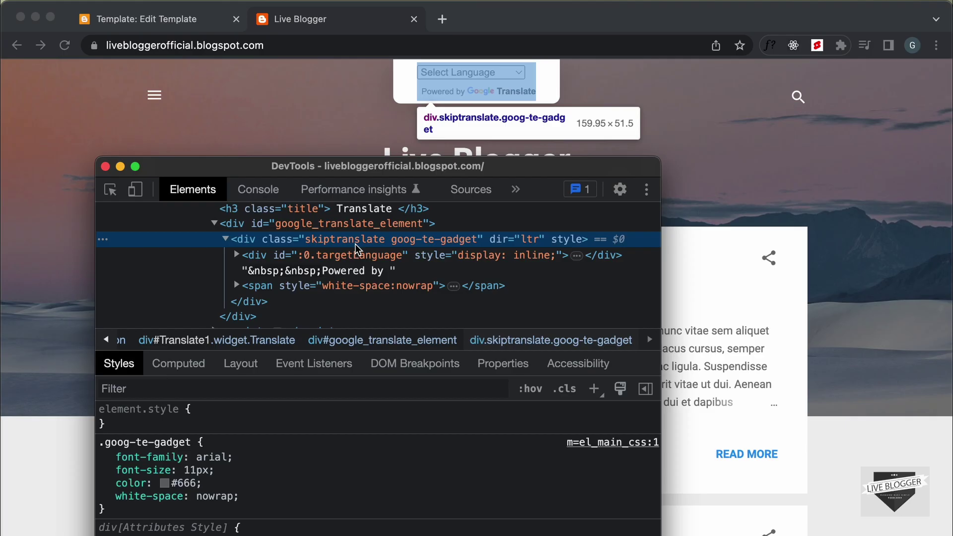
click(137, 19)
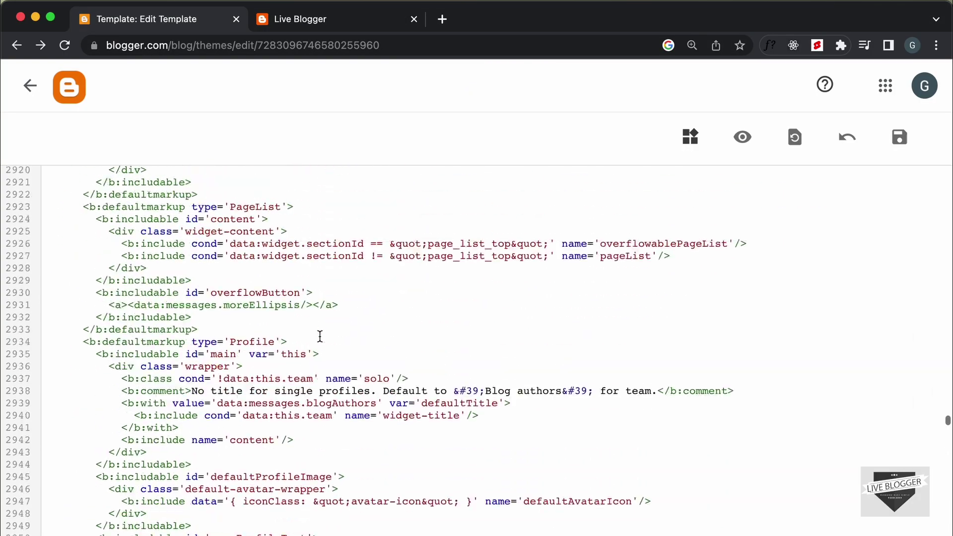
- Add a .skiptranslate rule with display: flex, align-items: center and gap: 8px, and save the template
scroll(320, 336, up, 20)
scroll(320, 336, down, 1)
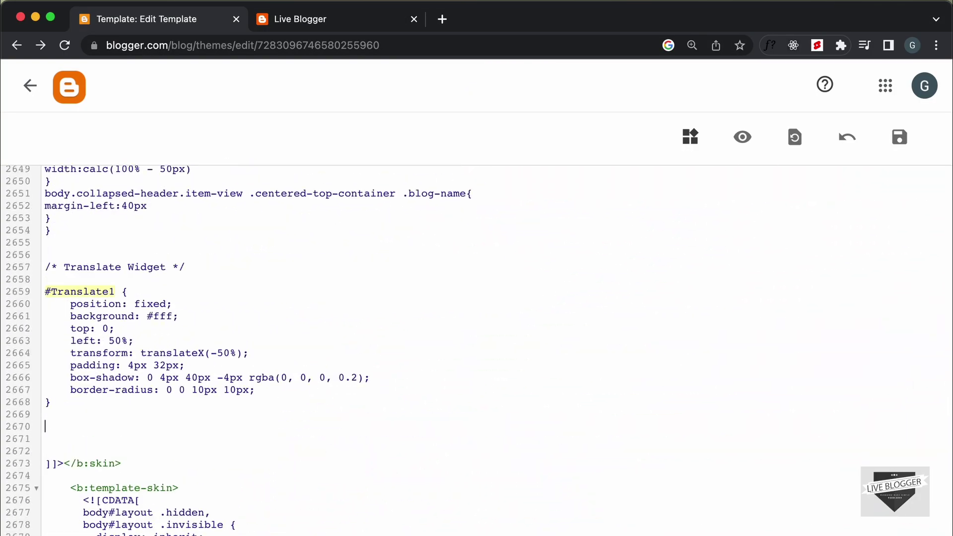
text(kiptranslate {)
key(Return)
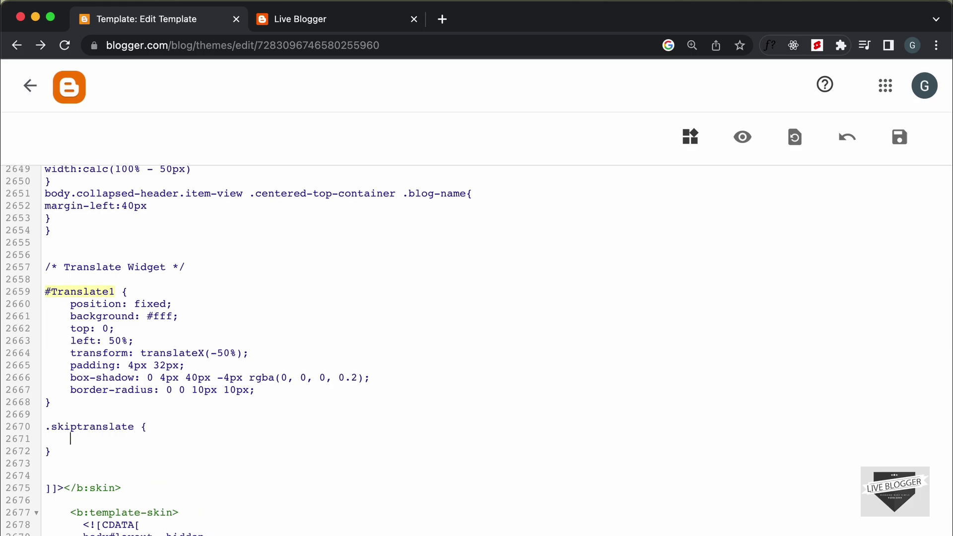
text(display: fle)
text(x;)
key(Return)
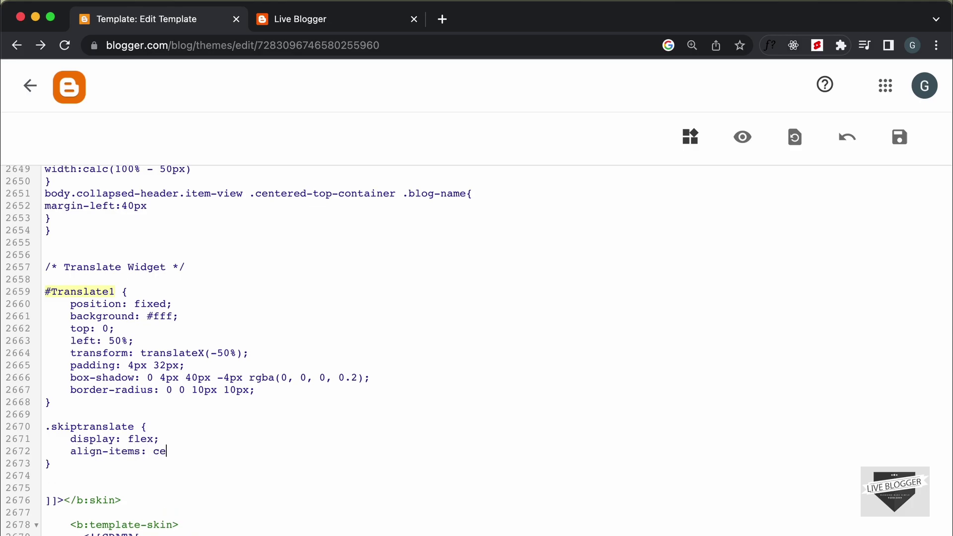
key(Return)
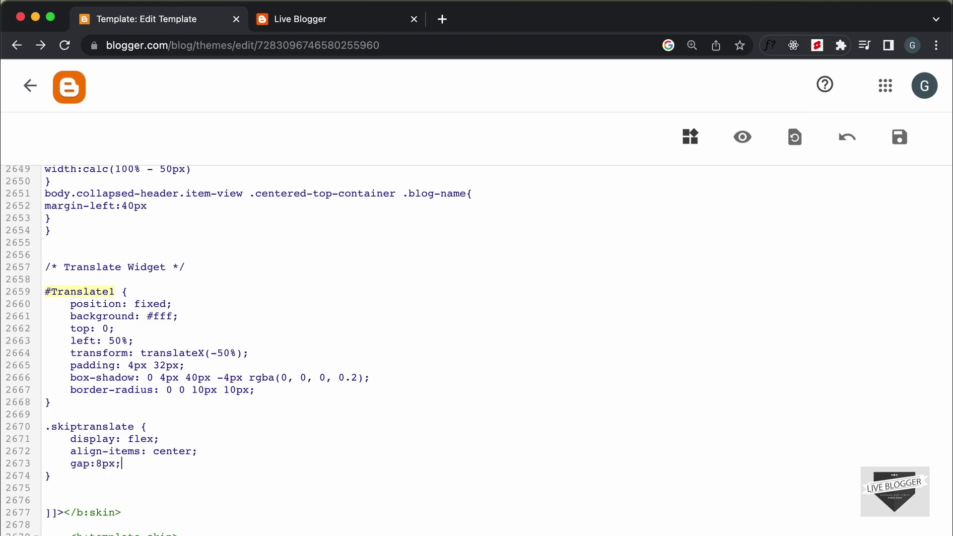
click(900, 137)
- Reload the live blog and translate it into Arabic with the Select Language dropdown
click(353, 20)
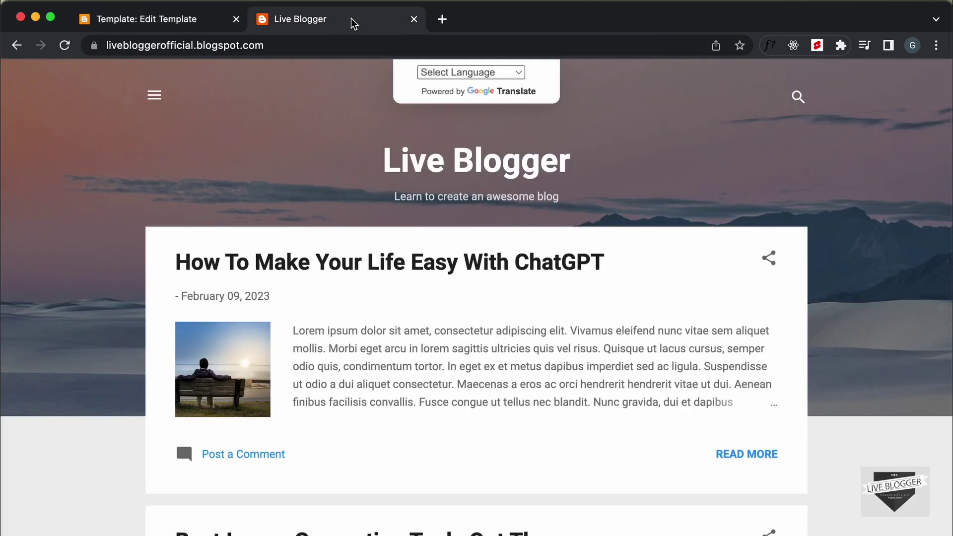
click(64, 45)
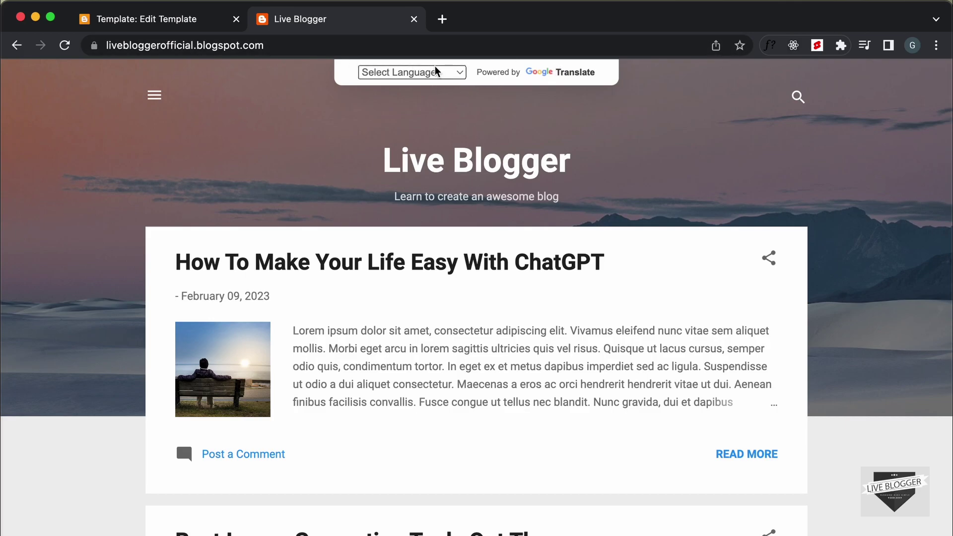
click(424, 76)
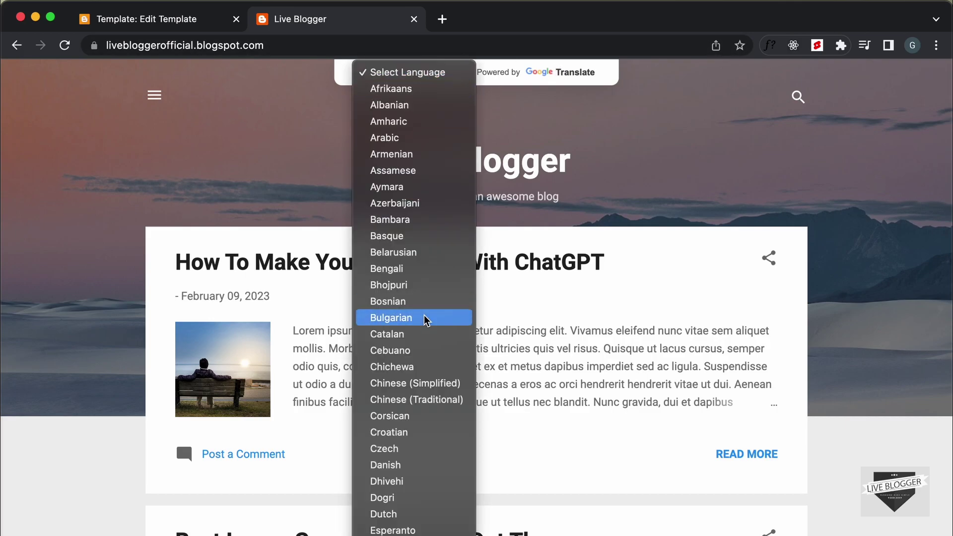
scroll(425, 321, down, 8)
scroll(424, 317, up, 8)
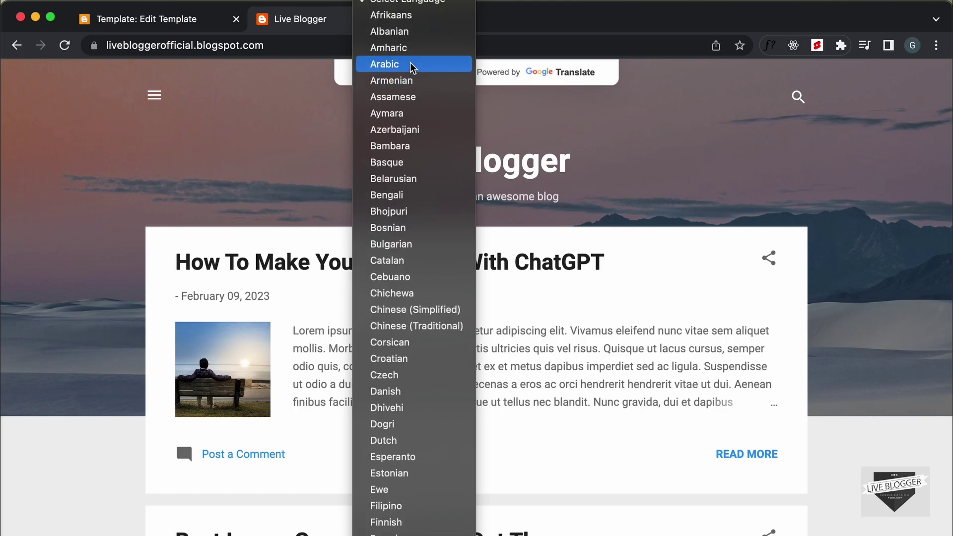
click(412, 67)
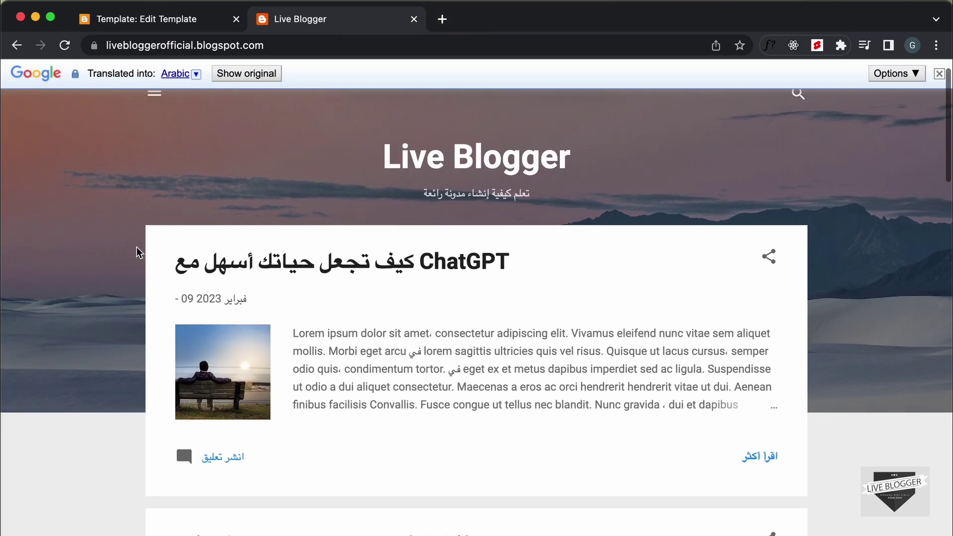
- Restore the blog to English and open the 'How To Make Your Life Easy With ChatGPT' post
scroll(139, 252, down, 2)
scroll(127, 323, down, 7)
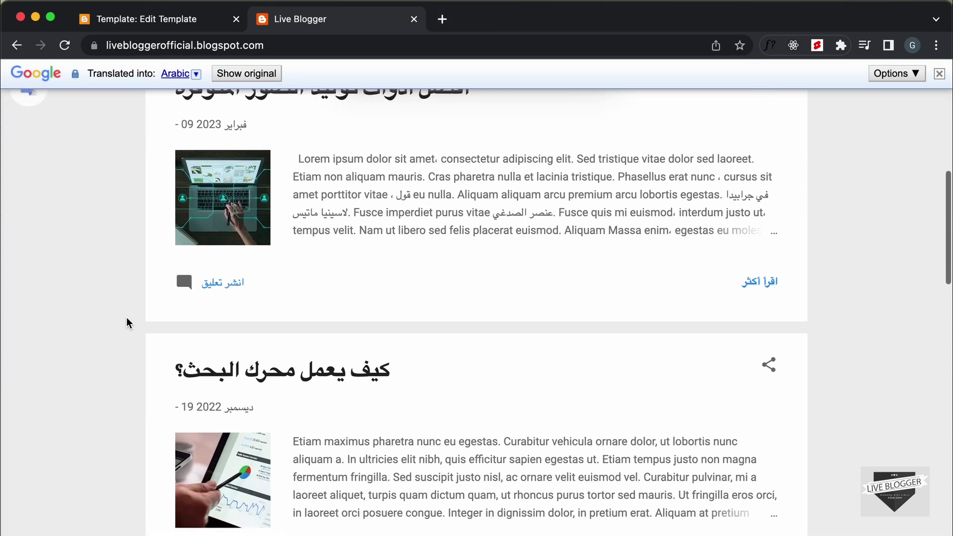
scroll(127, 320, down, 10)
scroll(127, 321, up, 20)
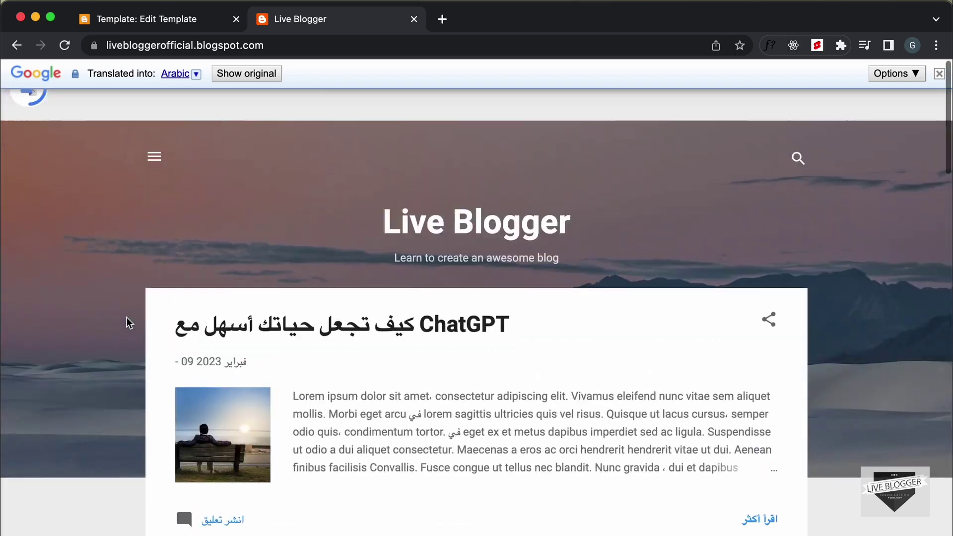
scroll(127, 321, down, 8)
scroll(126, 321, up, 7)
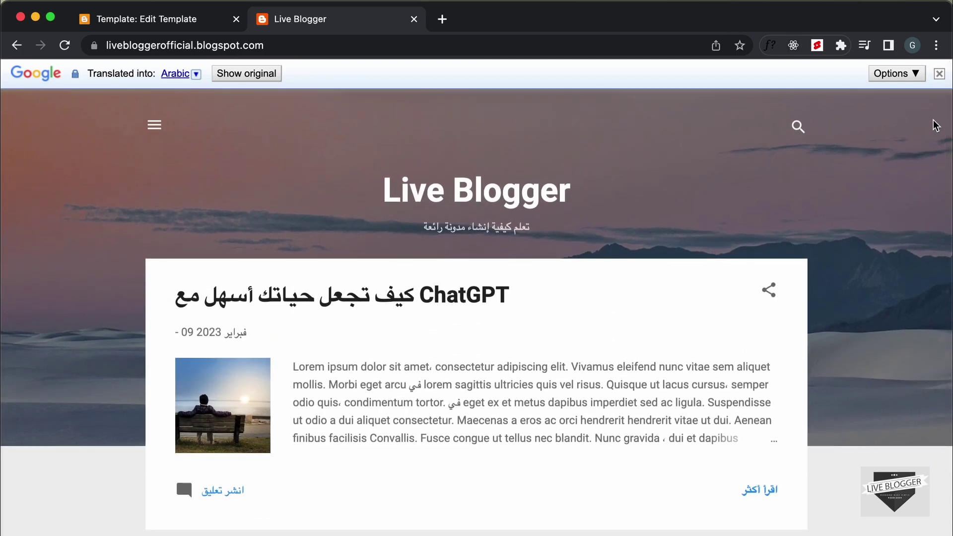
click(941, 74)
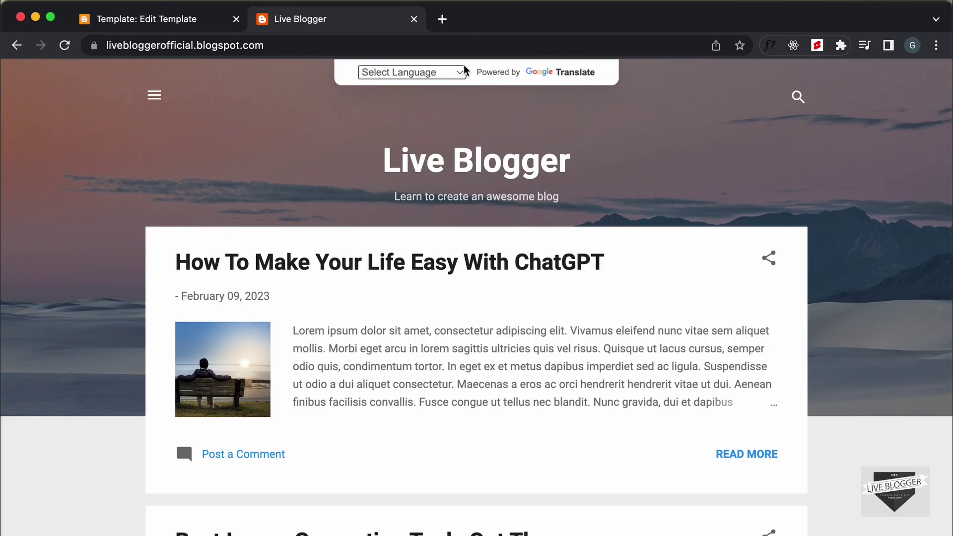
click(372, 266)
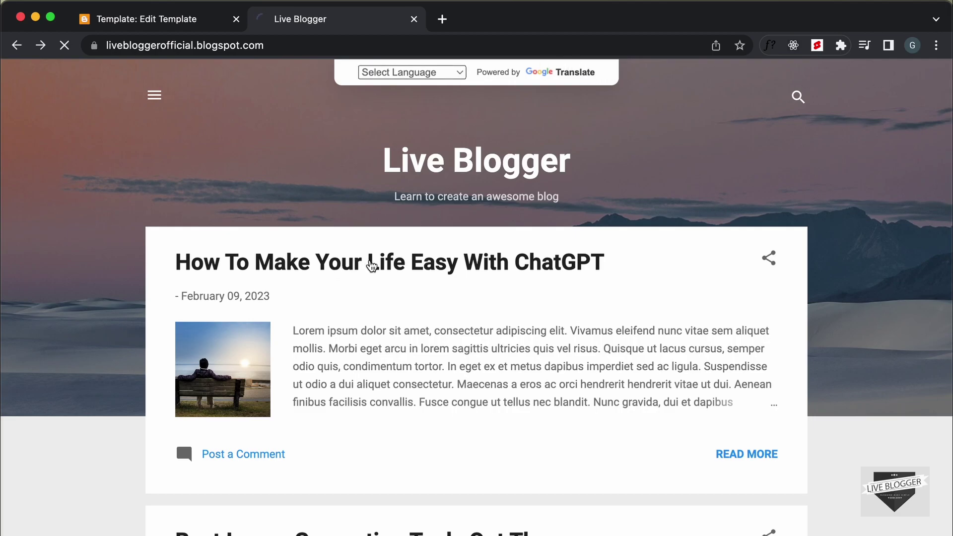